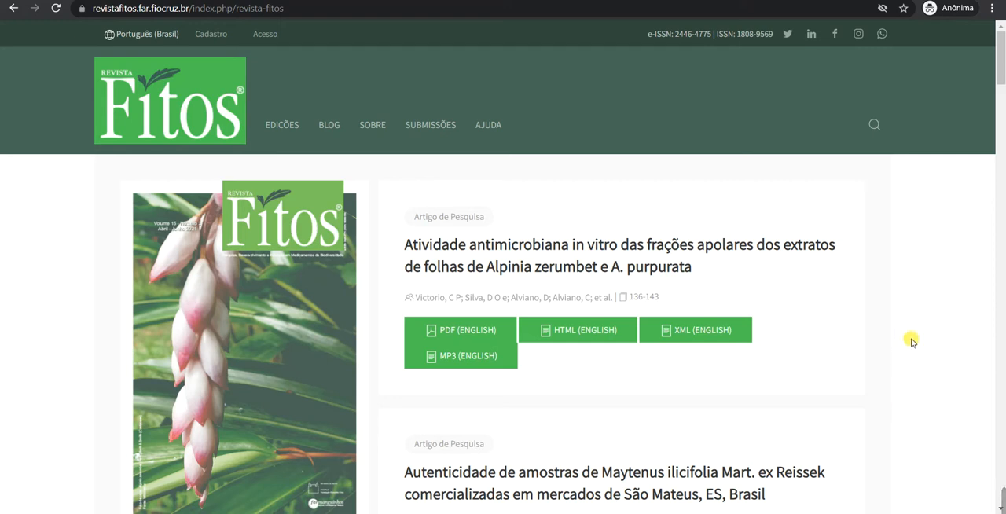
Open the journal's login page, enter the account password and sign in with the prefilled username.
{"action": "left_click", "coordinate": [265, 36]}
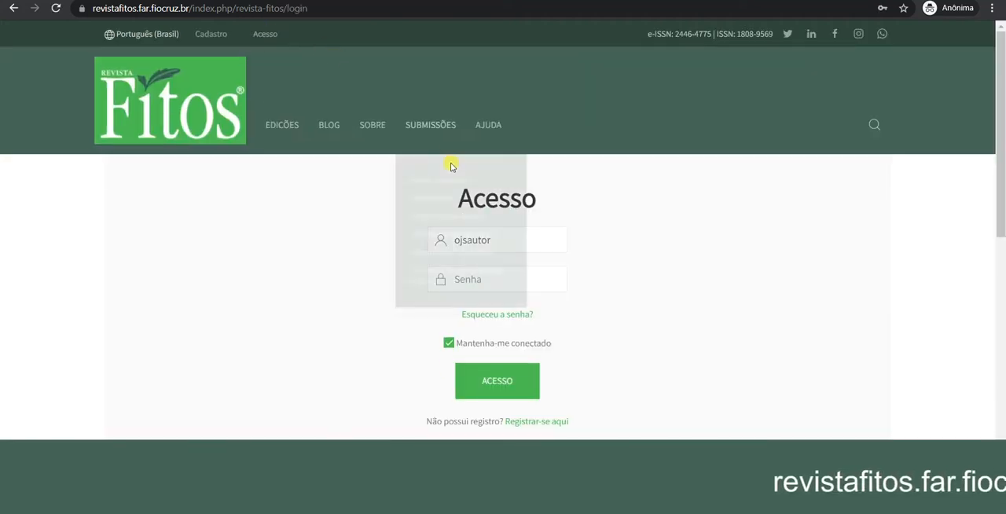
{"action": "left_click", "coordinate": [511, 279]}
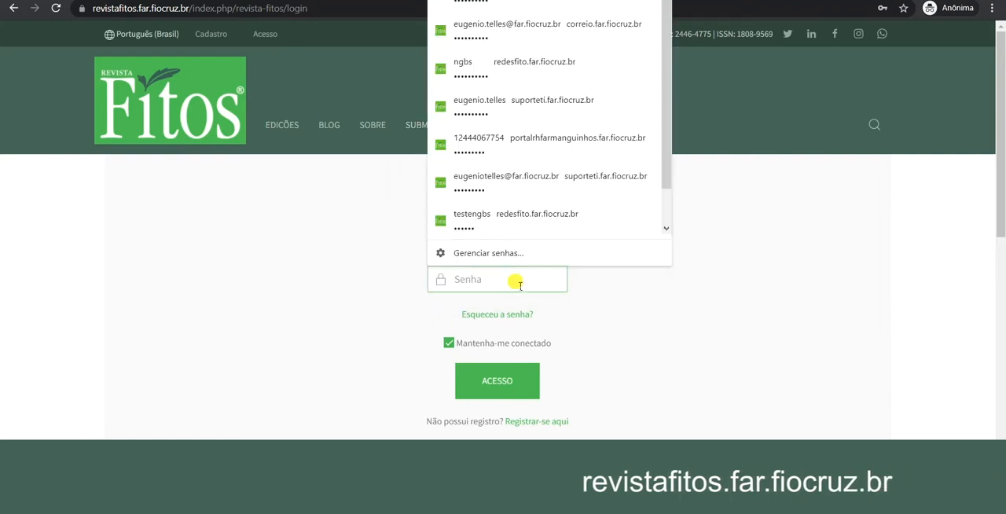
{"action": "type", "text": "********"}
{"action": "key", "text": "Return"}
Go to the author control panel and start a new article submission.
{"action": "mouse_move", "coordinate": [216, 35]}
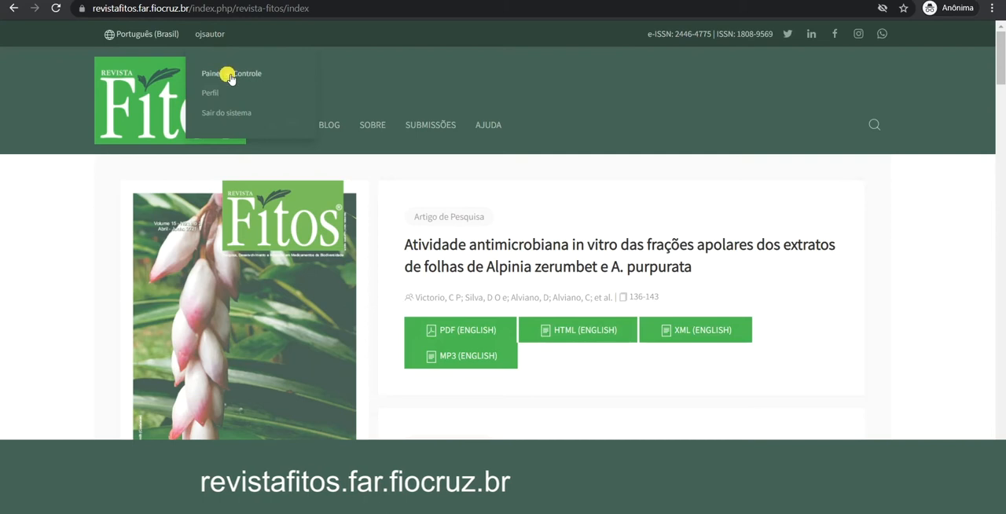
{"action": "left_click", "coordinate": [236, 75]}
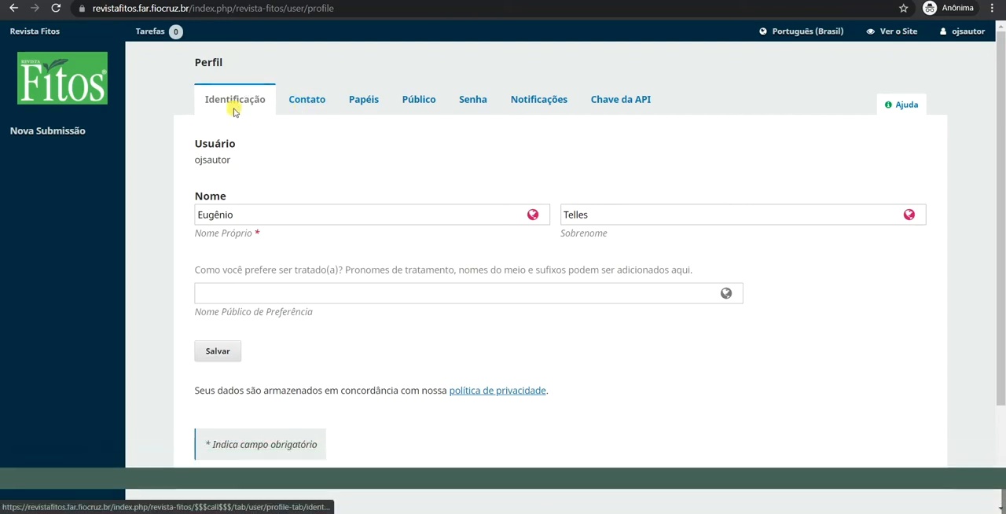
{"action": "left_click", "coordinate": [48, 134]}
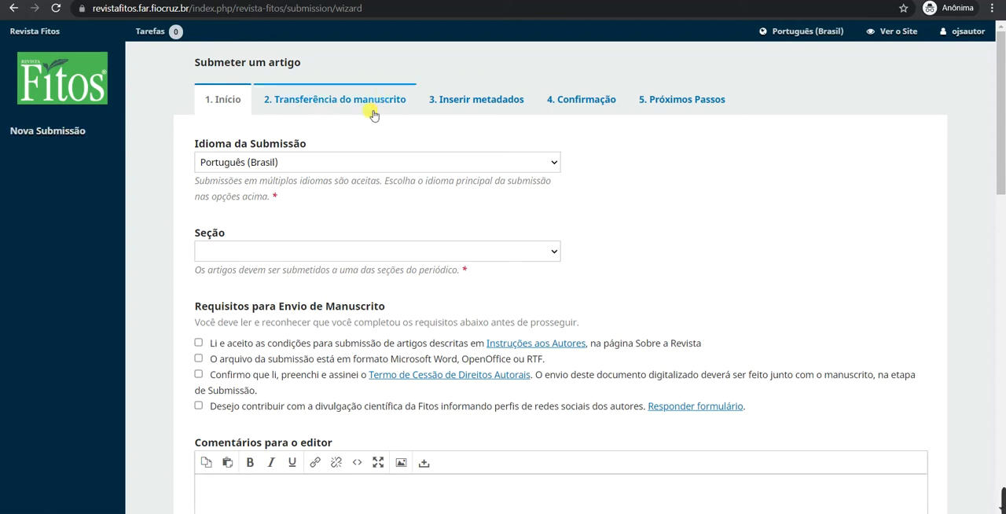
Keep Português (Brasil) as the submission language and choose Artigo de Pesquisa as the section.
{"action": "scroll", "coordinate": [614, 149], "scroll_direction": "down", "scroll_amount": 1}
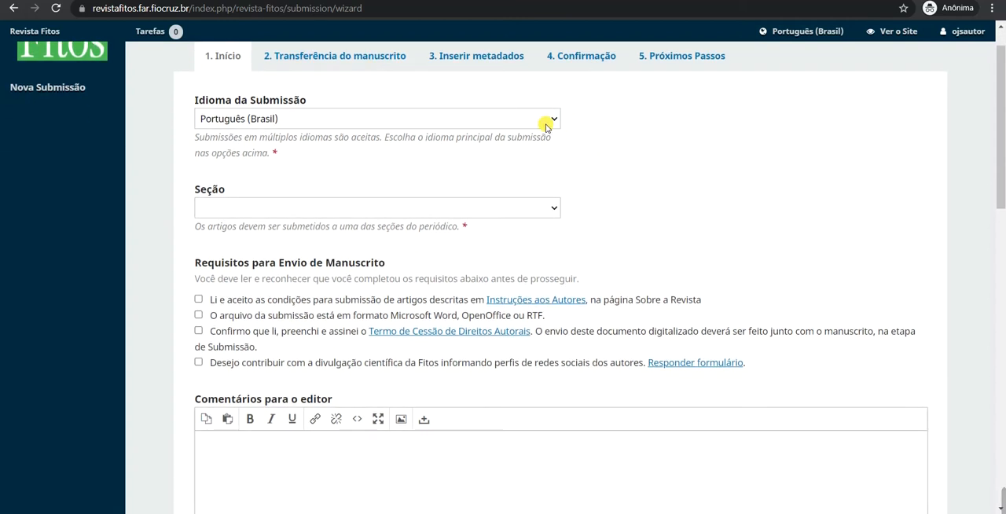
{"action": "left_click", "coordinate": [547, 126]}
{"action": "left_click", "coordinate": [536, 123]}
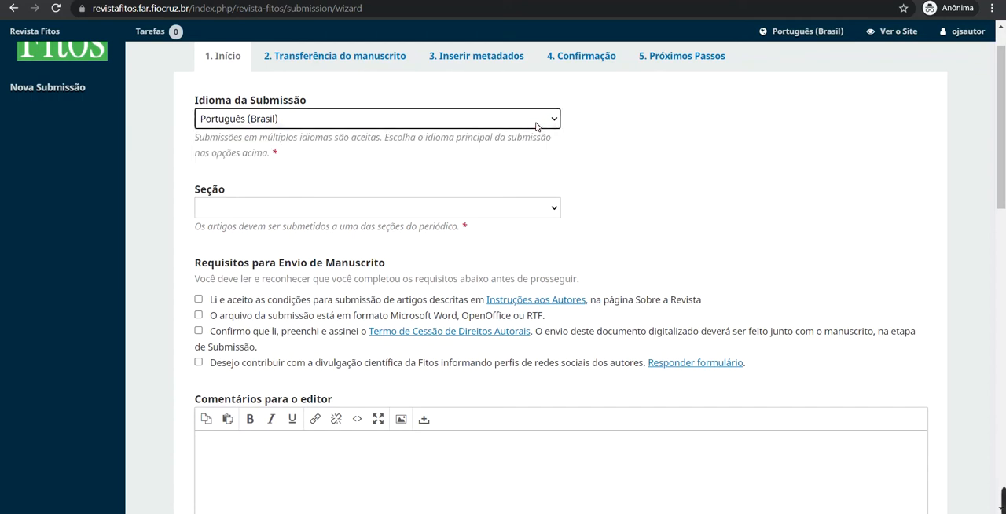
{"action": "left_click", "coordinate": [530, 208]}
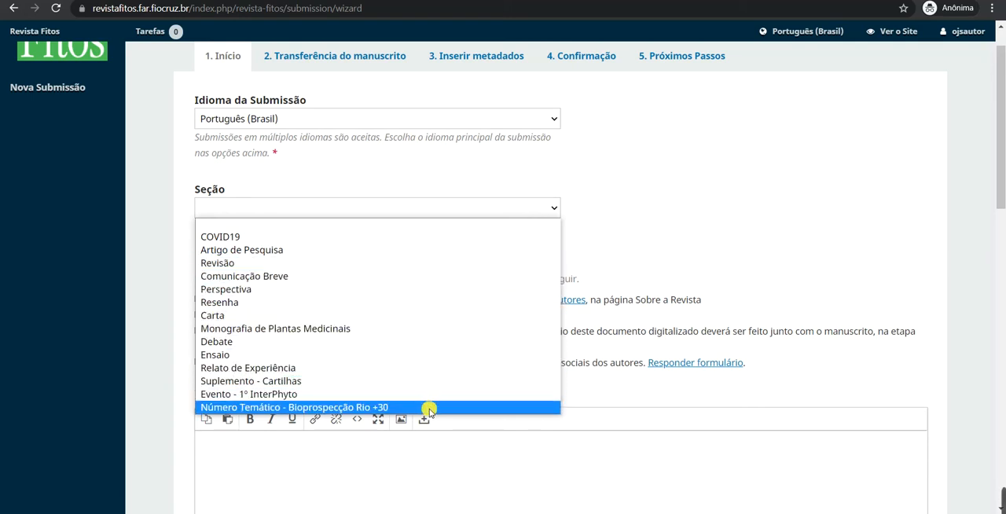
{"action": "left_click", "coordinate": [264, 249]}
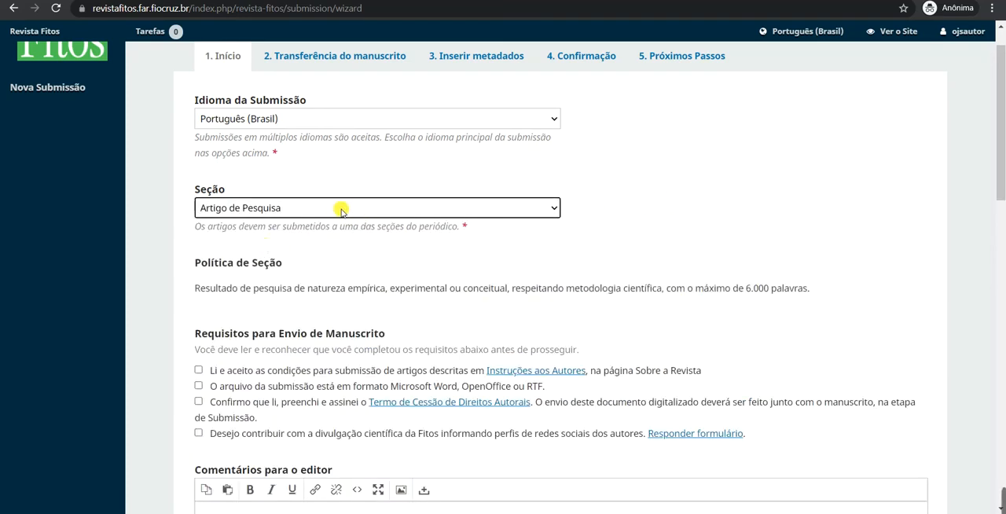
Accept all four manuscript submission requirements, including the author instructions, file format, copyright assignment term and social media outreach.
{"action": "scroll", "coordinate": [805, 175], "scroll_direction": "down", "scroll_amount": 2}
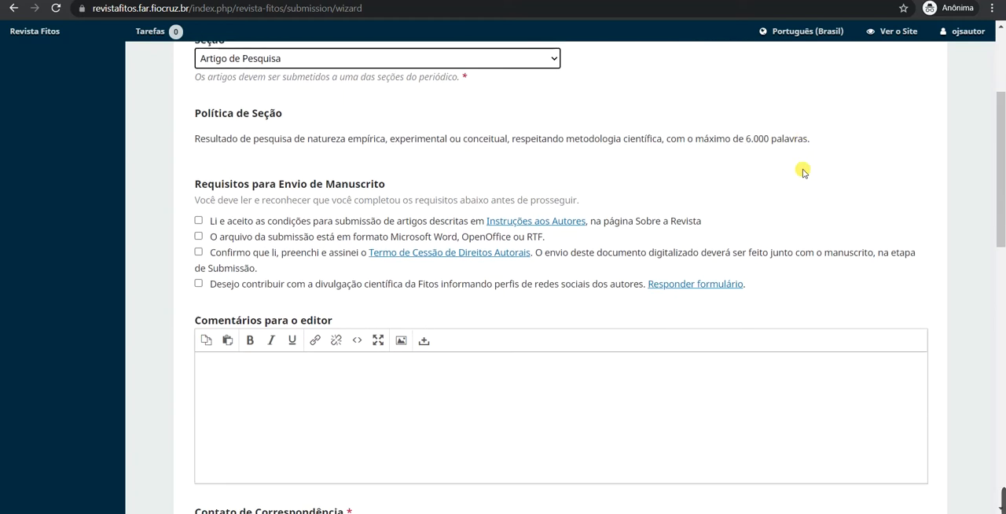
{"action": "scroll", "coordinate": [508, 180], "scroll_direction": "up", "scroll_amount": 1}
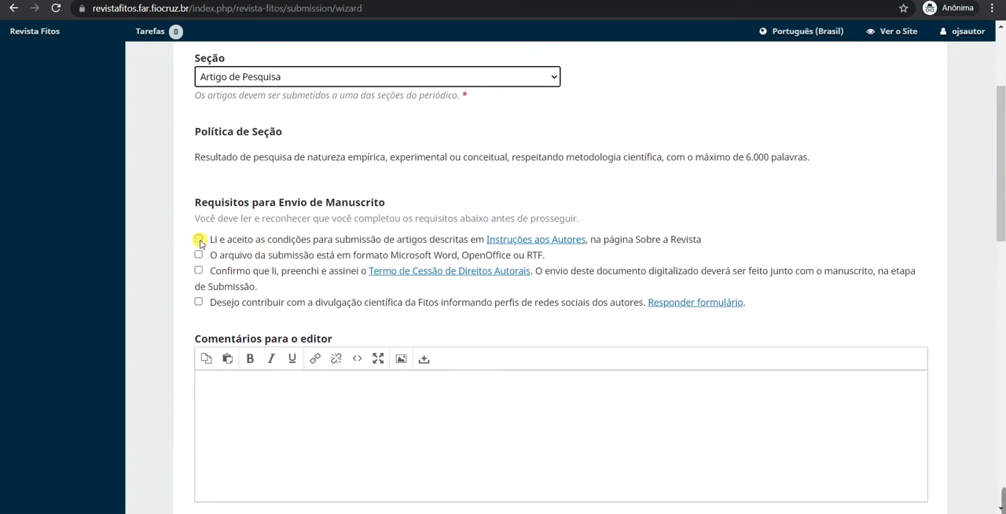
{"action": "left_click", "coordinate": [200, 239]}
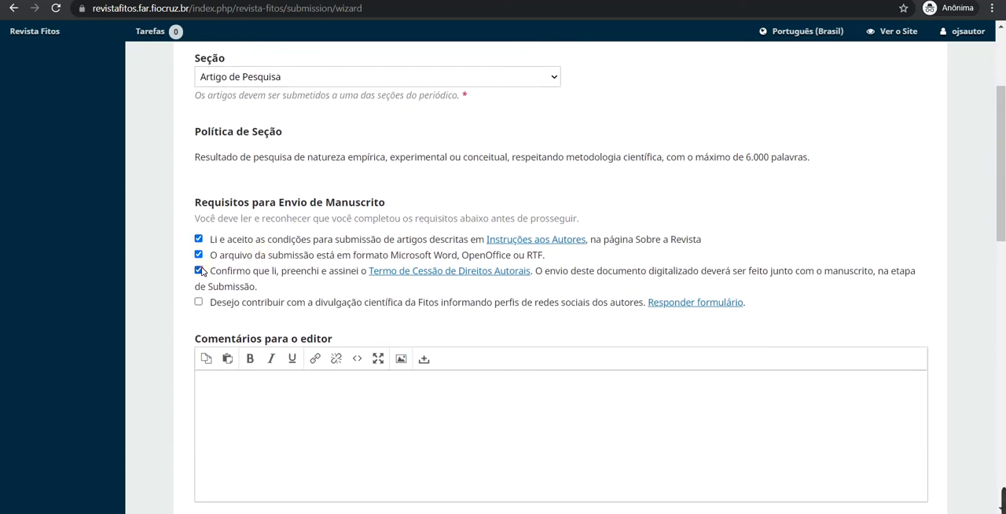
{"action": "left_click", "coordinate": [199, 301]}
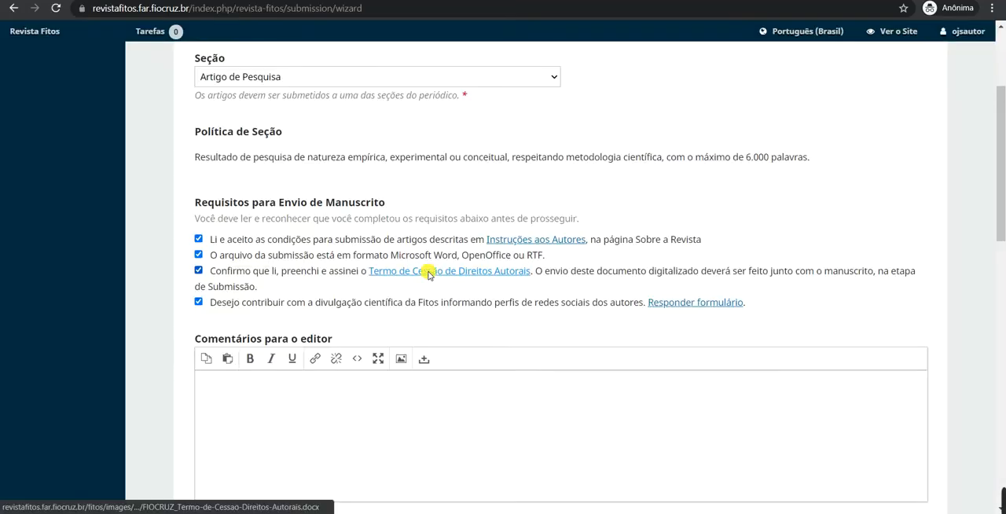
Save the linked copyright assignment term to Downloads as FIOCRUZ_Termo-de-Cessao-Direitos-Autorais.docx.
{"action": "right_click", "coordinate": [430, 274]}
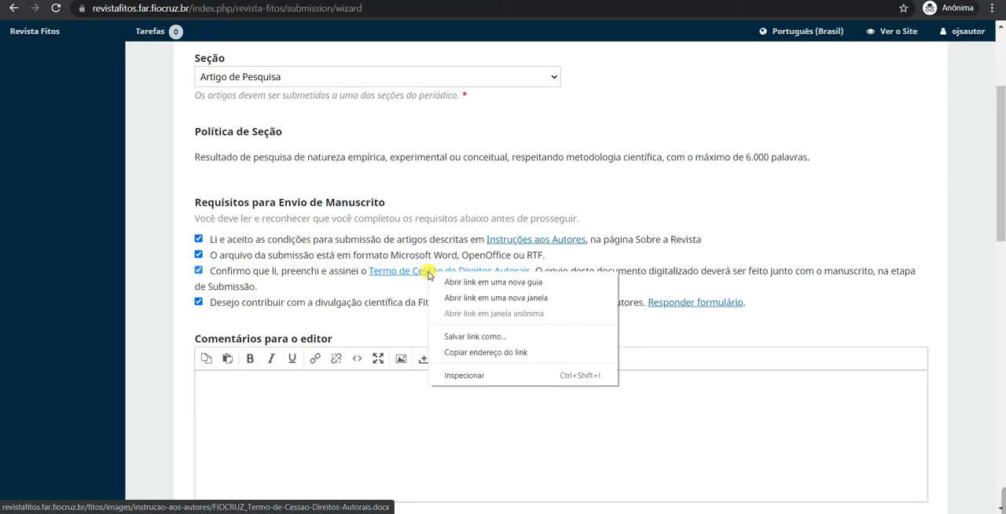
{"action": "left_click", "coordinate": [475, 338]}
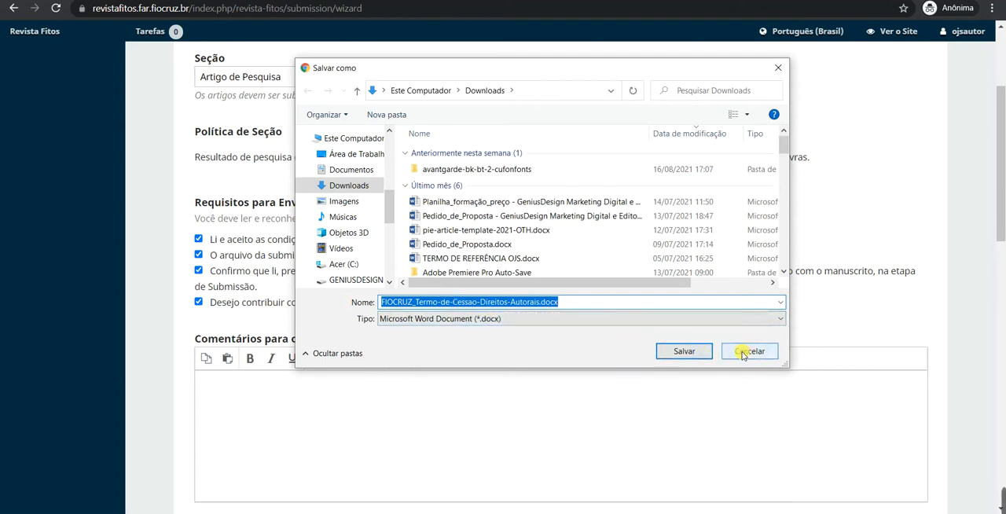
{"action": "left_click", "coordinate": [697, 352]}
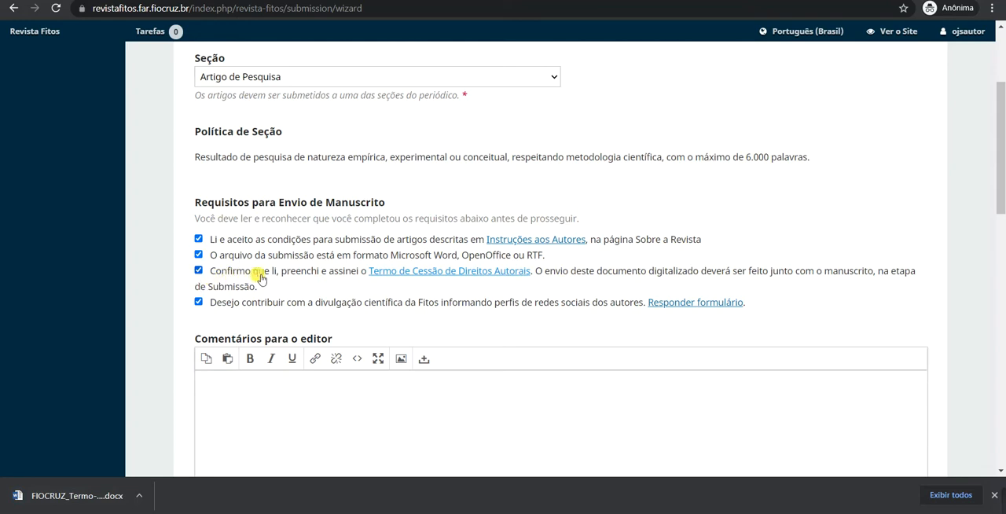
Leave the editor comments empty and opt in to be contacted about this submission.
{"action": "scroll", "coordinate": [270, 269], "scroll_direction": "down", "scroll_amount": 1}
{"action": "scroll", "coordinate": [337, 291], "scroll_direction": "down", "scroll_amount": 4}
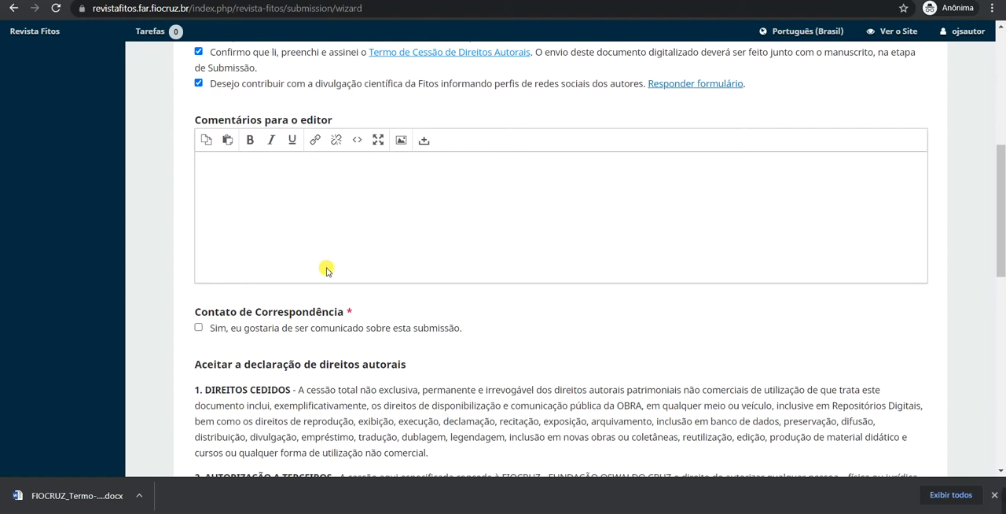
{"action": "scroll", "coordinate": [303, 290], "scroll_direction": "down", "scroll_amount": 1}
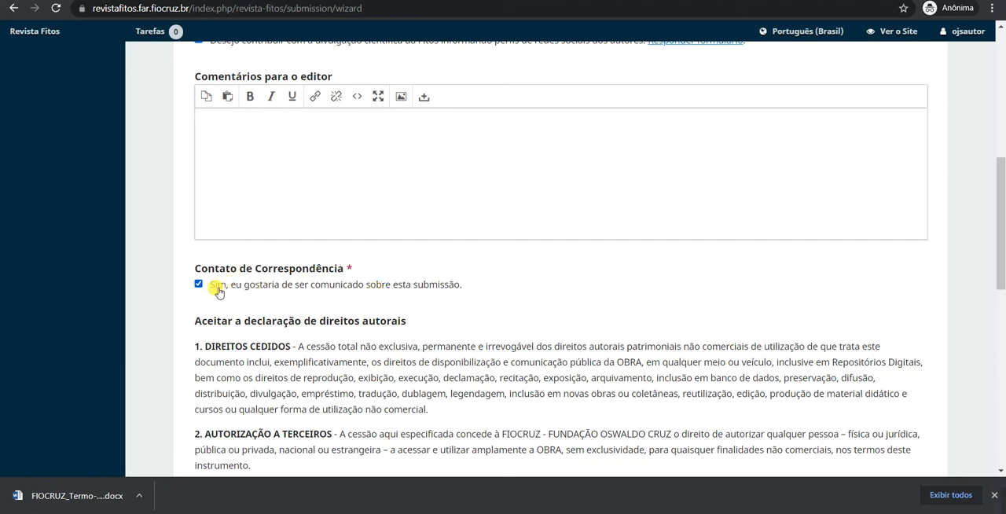
Review the copyright declaration, agree to it and to the privacy statement, and save to continue to the manuscript transfer.
{"action": "scroll", "coordinate": [236, 283], "scroll_direction": "down", "scroll_amount": 4}
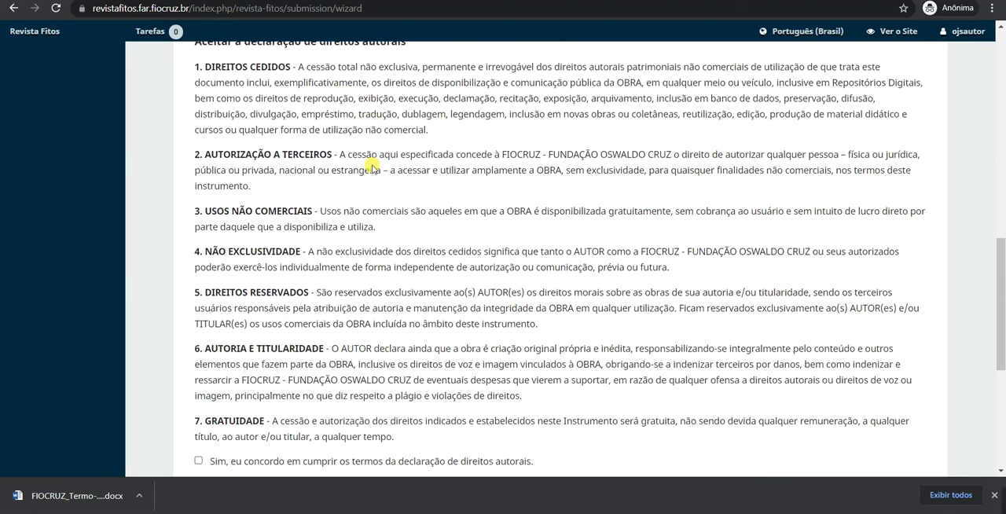
{"action": "scroll", "coordinate": [377, 150], "scroll_direction": "down", "scroll_amount": 1}
{"action": "scroll", "coordinate": [383, 140], "scroll_direction": "up", "scroll_amount": 2}
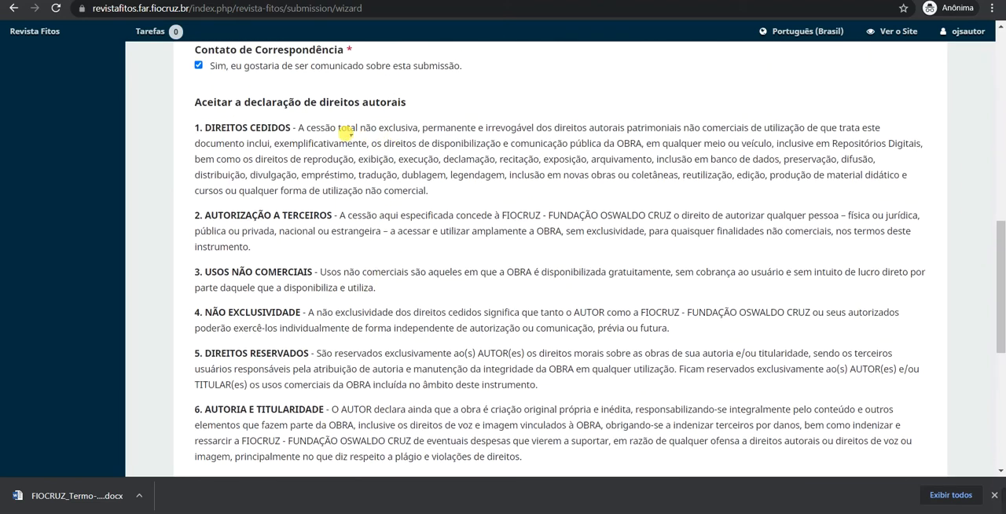
{"action": "scroll", "coordinate": [348, 131], "scroll_direction": "down", "scroll_amount": 1}
{"action": "scroll", "coordinate": [353, 131], "scroll_direction": "up", "scroll_amount": 1}
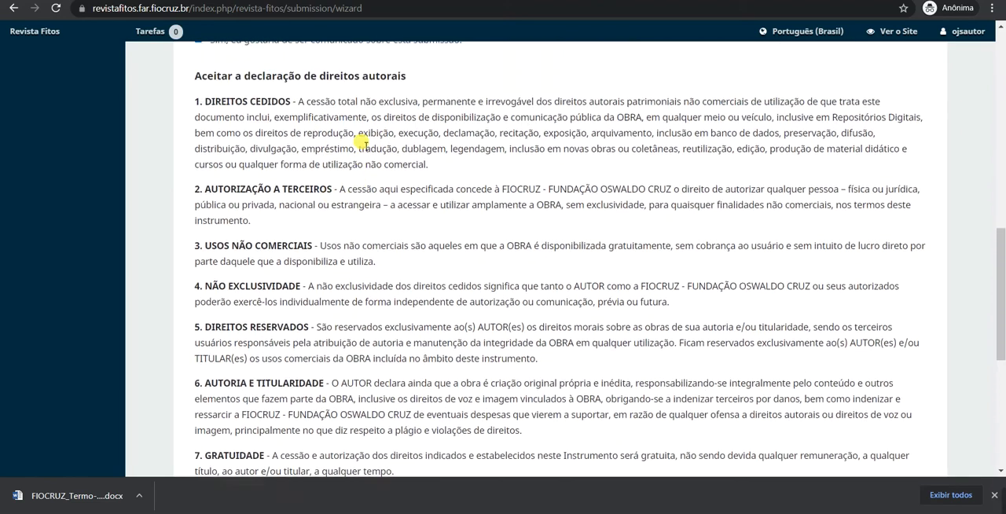
{"action": "scroll", "coordinate": [364, 144], "scroll_direction": "up", "scroll_amount": 1}
{"action": "scroll", "coordinate": [363, 143], "scroll_direction": "down", "scroll_amount": 3}
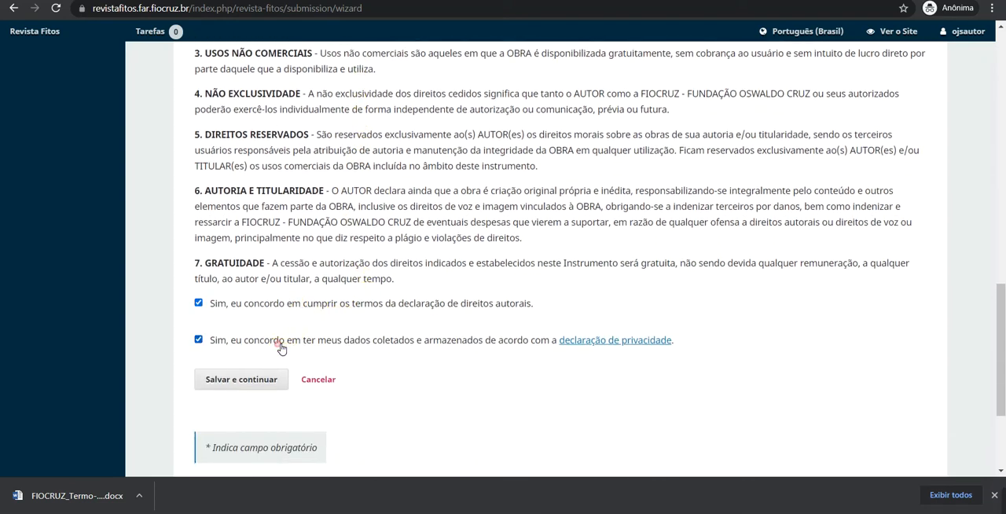
{"action": "scroll", "coordinate": [278, 345], "scroll_direction": "down", "scroll_amount": 1}
{"action": "left_click", "coordinate": [253, 295]}
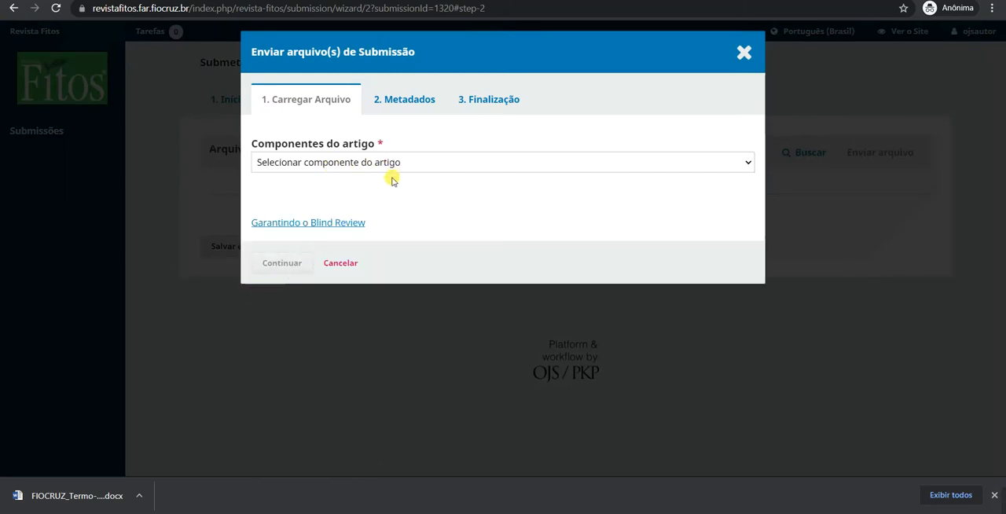
Set the article component to Texto do artigo and upload the file texto-do-artigo.docx.
{"action": "left_click", "coordinate": [366, 168]}
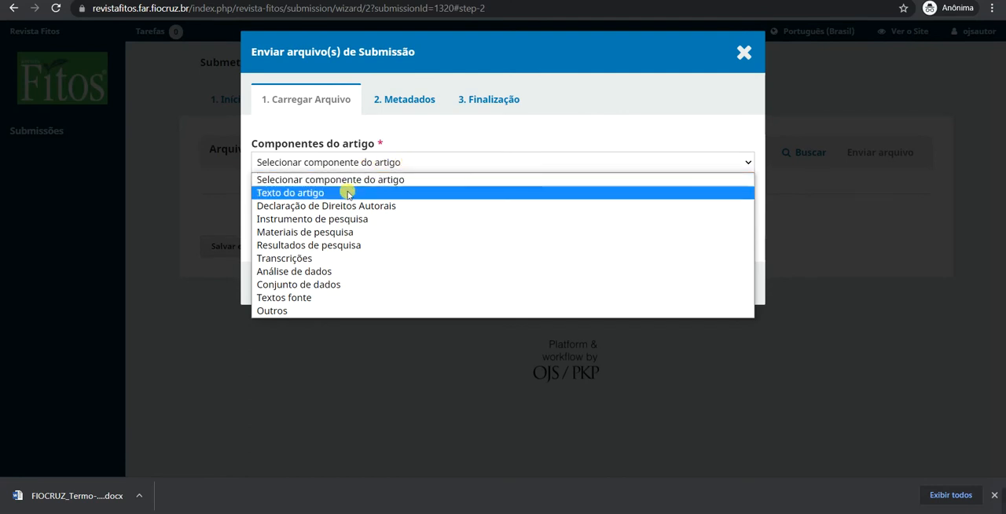
{"action": "left_click", "coordinate": [295, 194]}
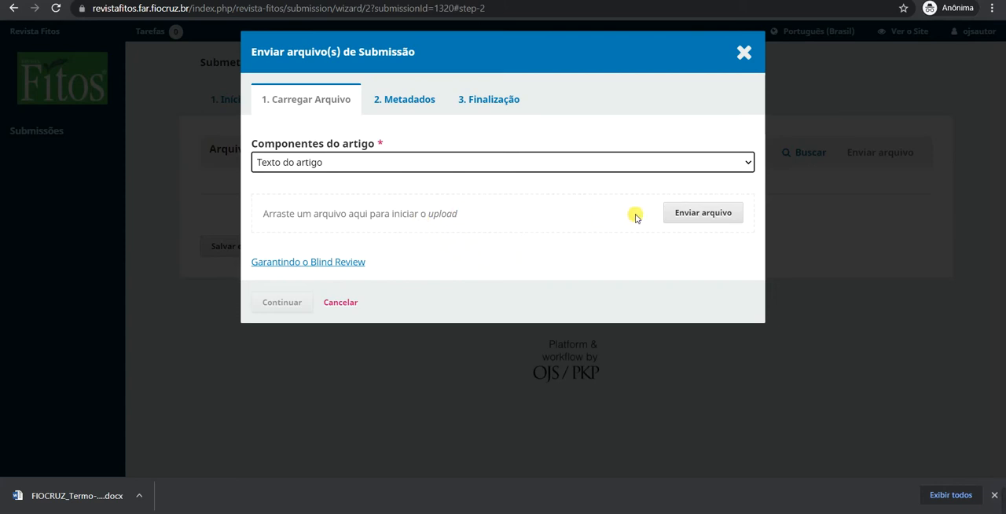
{"action": "left_click", "coordinate": [701, 214]}
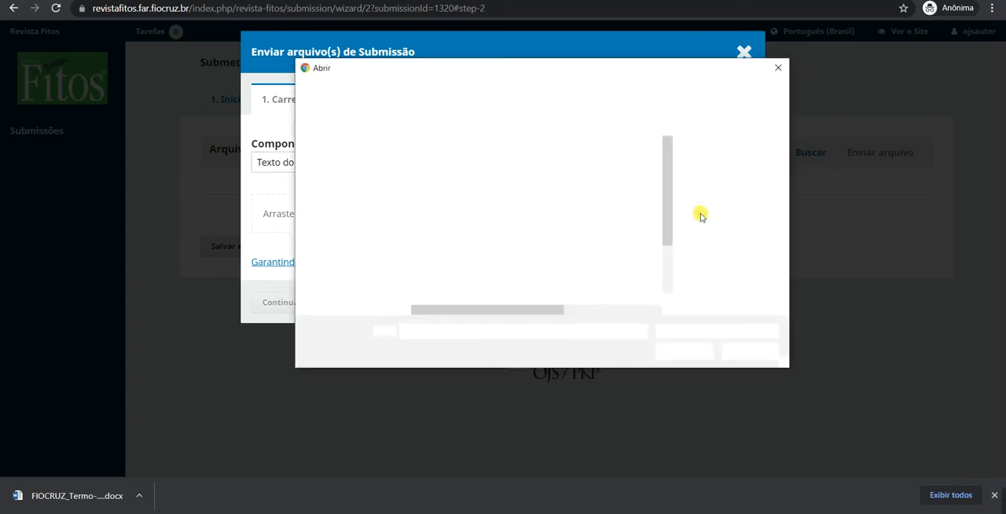
{"action": "left_click", "coordinate": [349, 164]}
{"action": "double_click", "coordinate": [456, 170]}
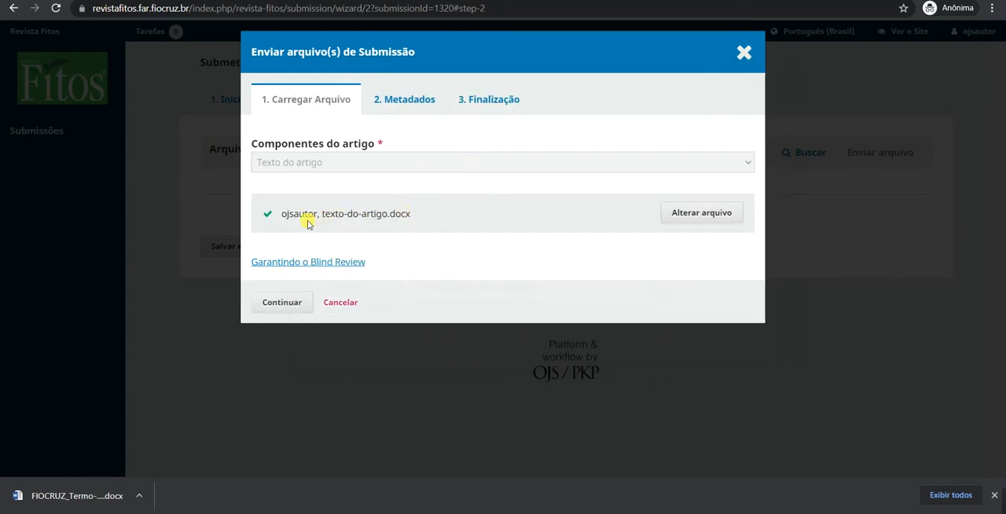
{"action": "left_click_drag", "start_coordinate": [337, 217], "coordinate": [406, 218]}
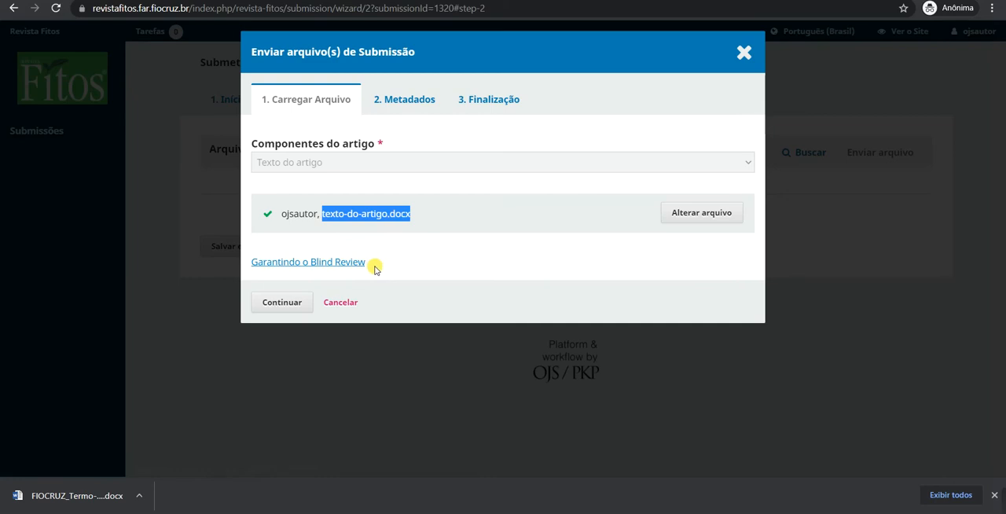
Read the Garantindo o Blind Review guidance on hiding author identities, and close it.
{"action": "left_click", "coordinate": [332, 266]}
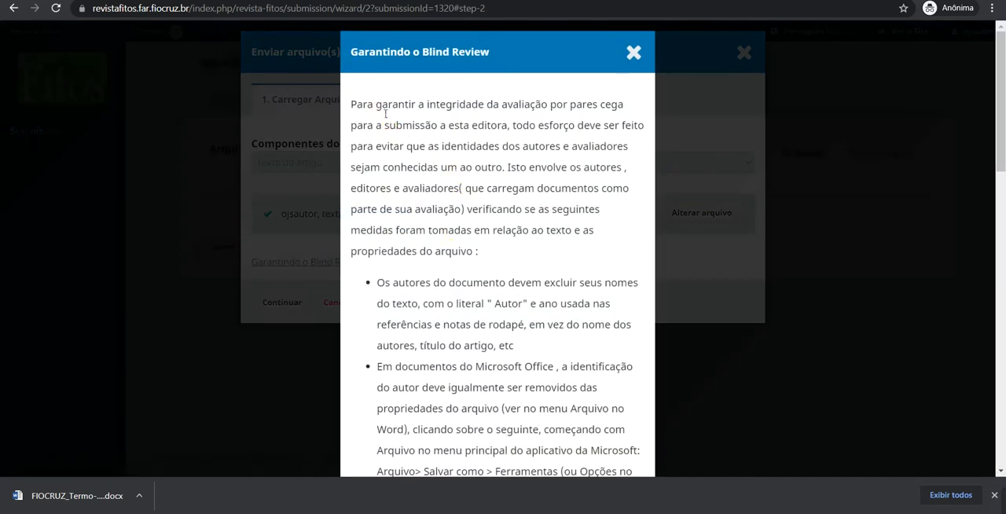
{"action": "left_click_drag", "start_coordinate": [376, 105], "coordinate": [464, 179]}
{"action": "left_click", "coordinate": [510, 236]}
{"action": "left_click", "coordinate": [633, 52]}
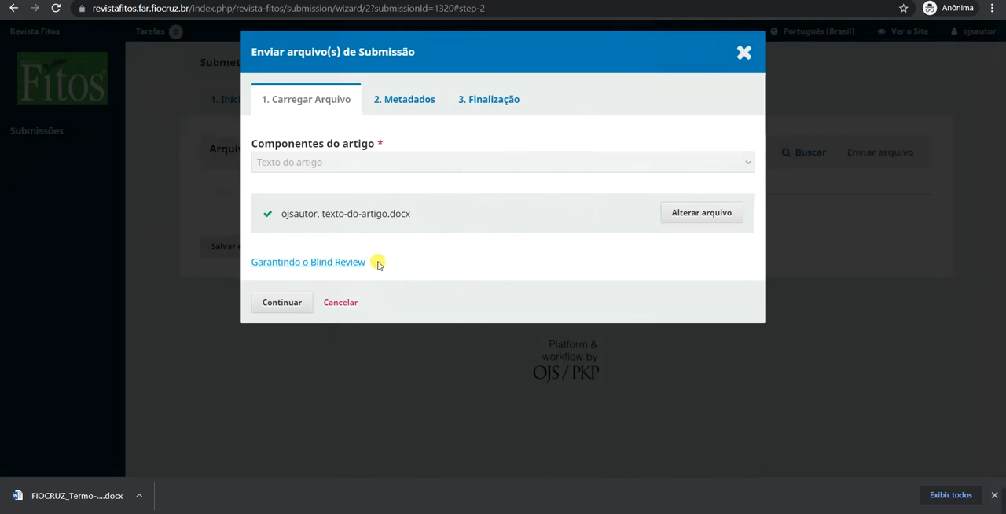
Accept the uploaded article text's metadata as it is and conclude the file upload.
{"action": "left_click", "coordinate": [283, 303]}
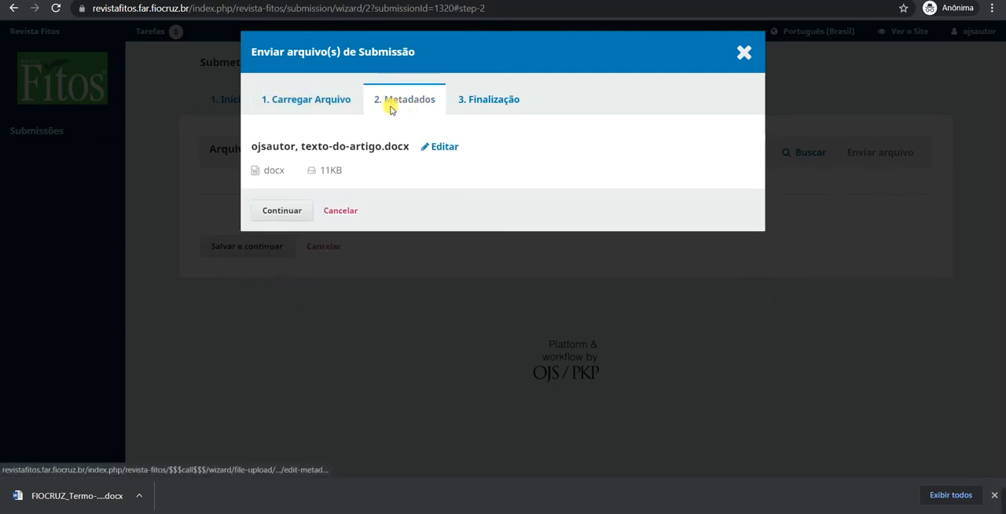
{"action": "left_click", "coordinate": [281, 210]}
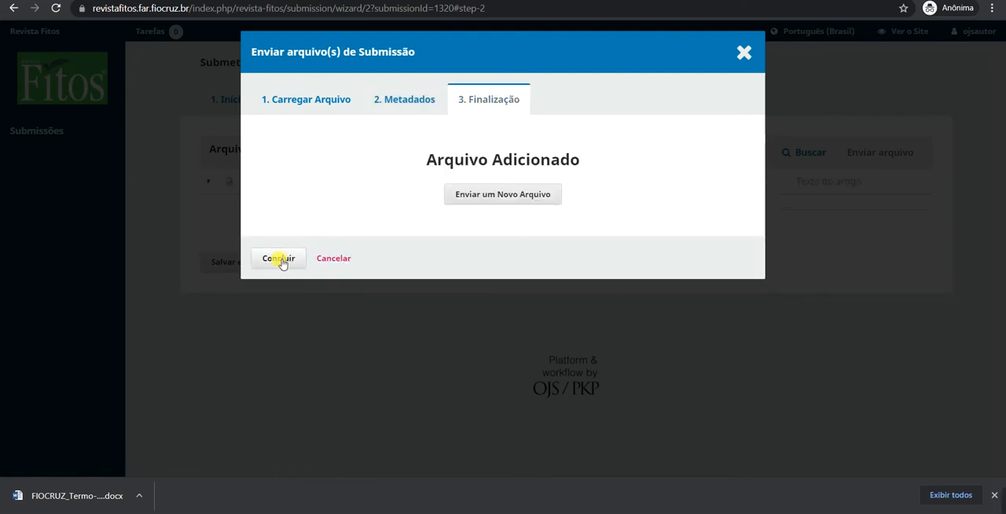
{"action": "left_click", "coordinate": [279, 259]}
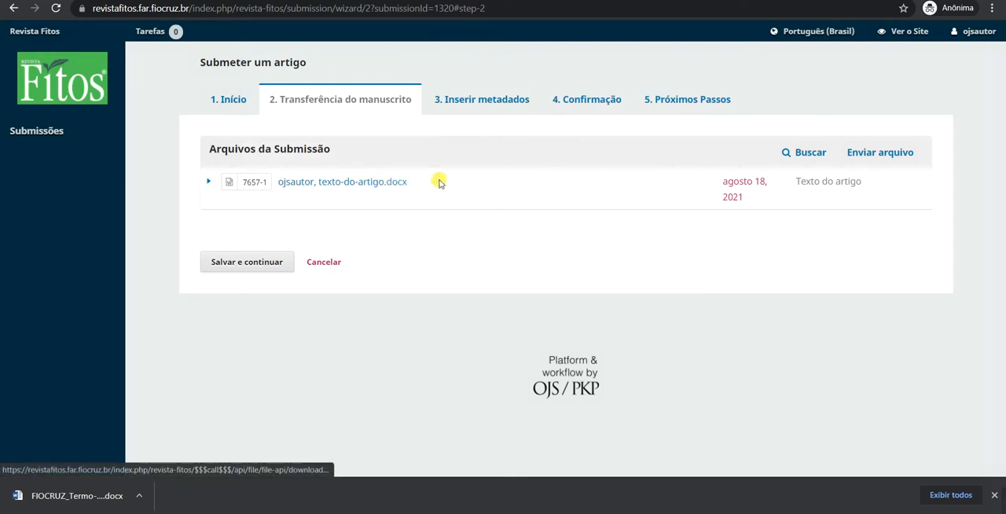
Start another submission file upload and mark it as Esta não é uma revisão de um arquivo existente.
{"action": "left_click", "coordinate": [875, 158]}
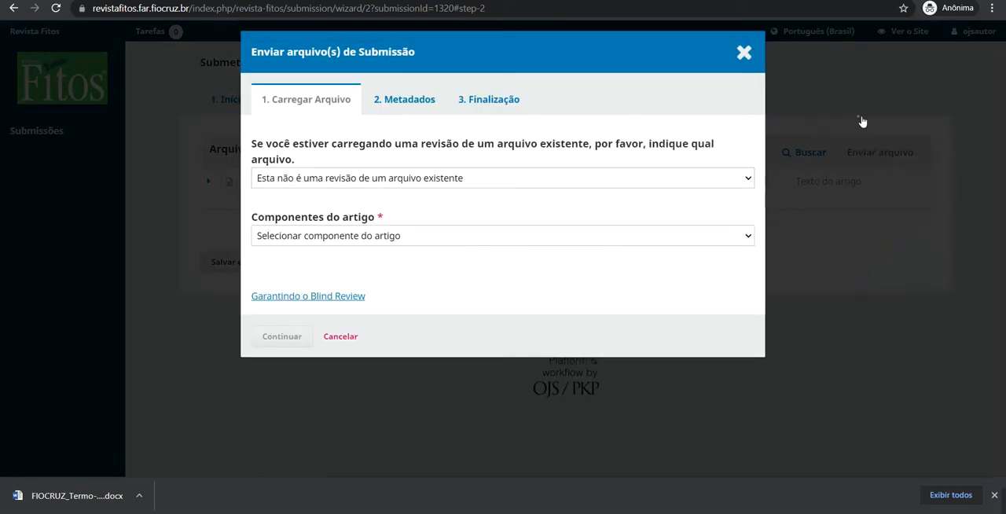
{"action": "left_click", "coordinate": [861, 121]}
{"action": "left_click", "coordinate": [888, 155]}
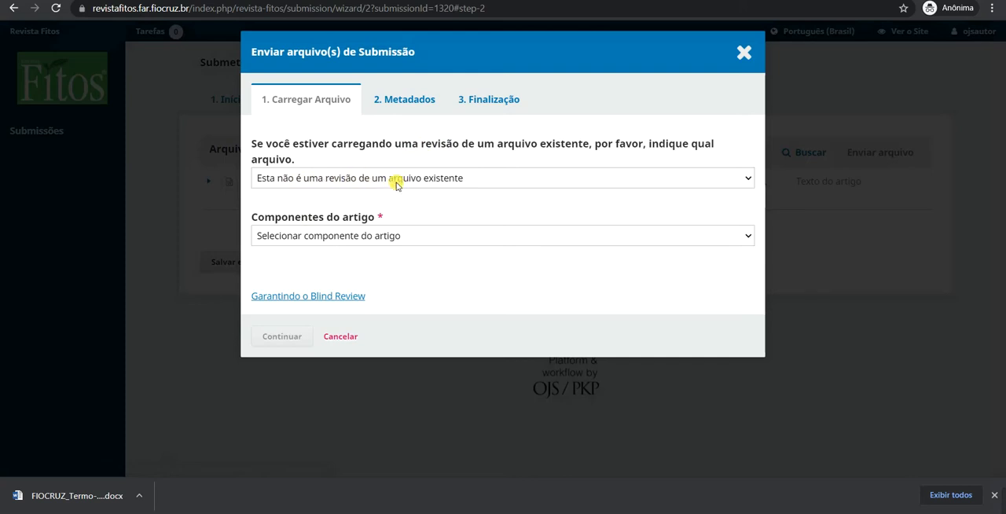
{"action": "left_click", "coordinate": [363, 182]}
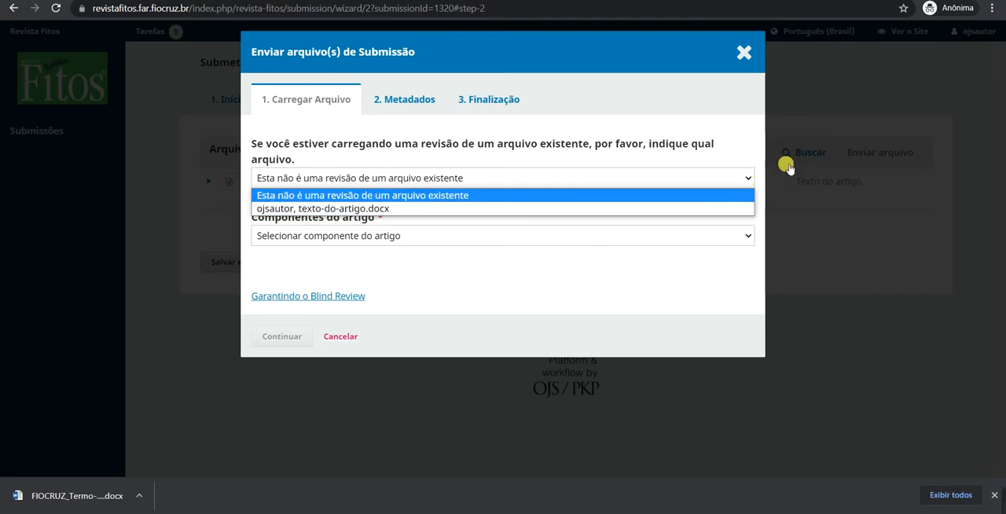
{"action": "left_click", "coordinate": [300, 208]}
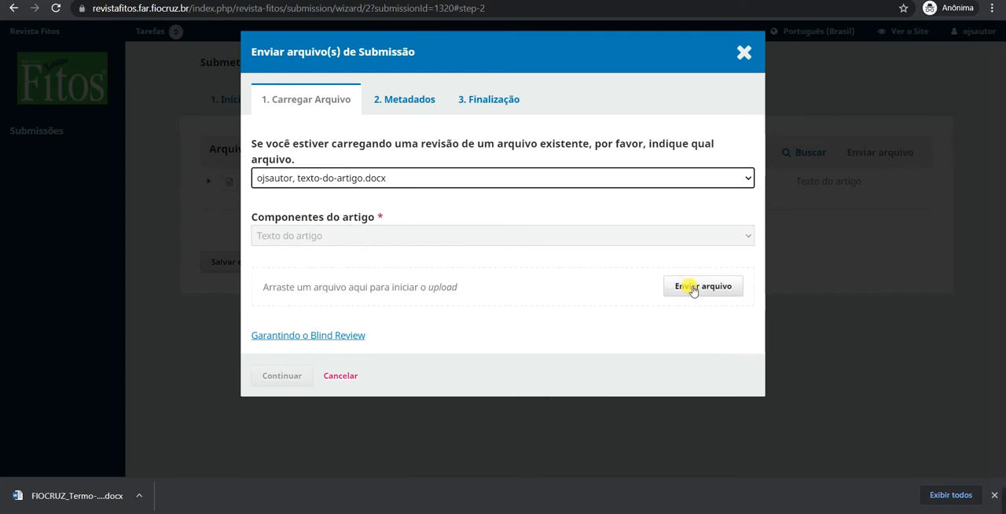
{"action": "left_click", "coordinate": [326, 183]}
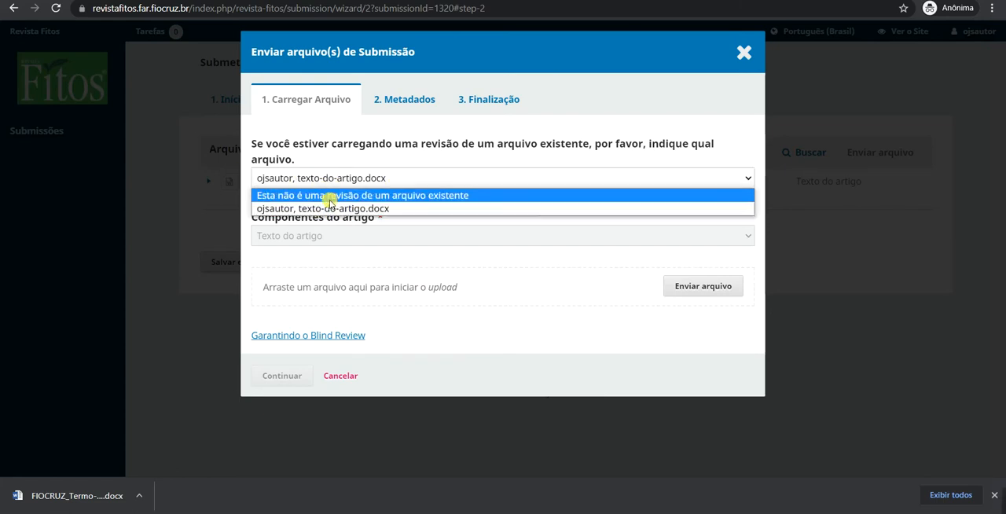
{"action": "left_click", "coordinate": [337, 196]}
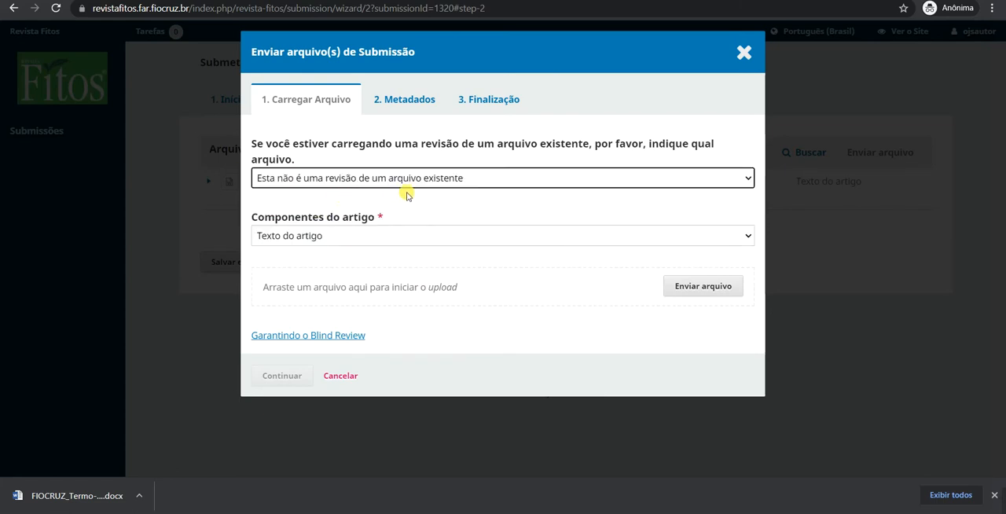
Set the article component to Declaração de Direitos Autorais and upload the file FIOCRUZ_Termo-de-Cessao-Direitos-Autorais.docx.
{"action": "left_click", "coordinate": [359, 237]}
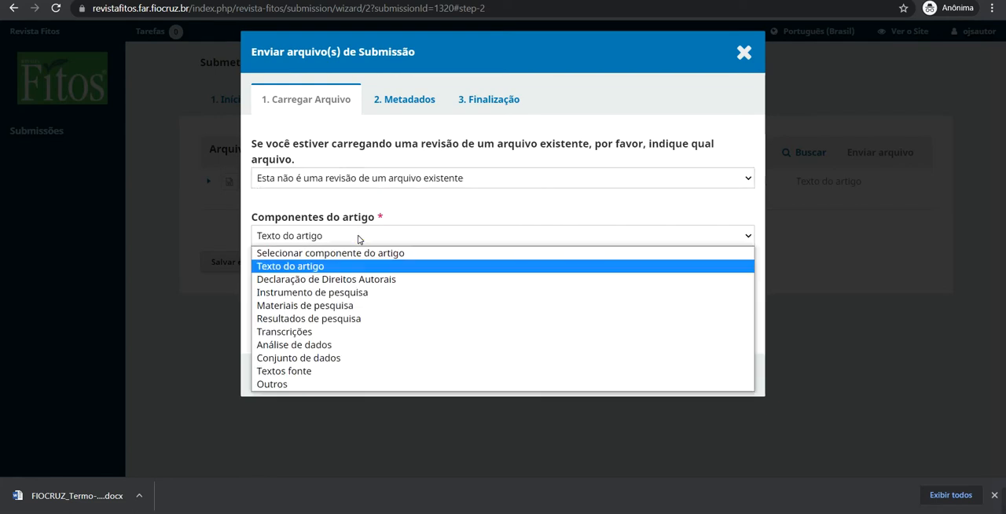
{"action": "left_click", "coordinate": [338, 280]}
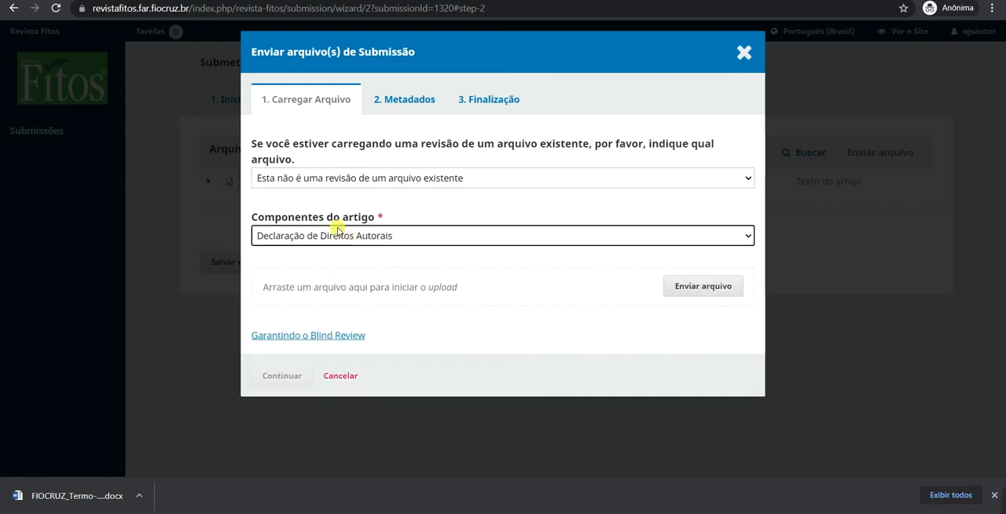
{"action": "left_click", "coordinate": [335, 237]}
{"action": "left_click", "coordinate": [317, 279]}
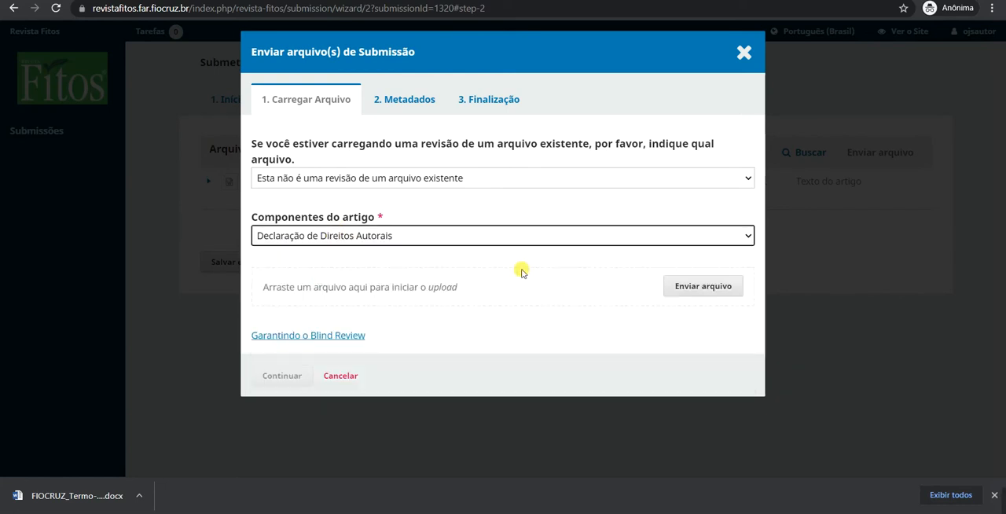
{"action": "left_click", "coordinate": [695, 291]}
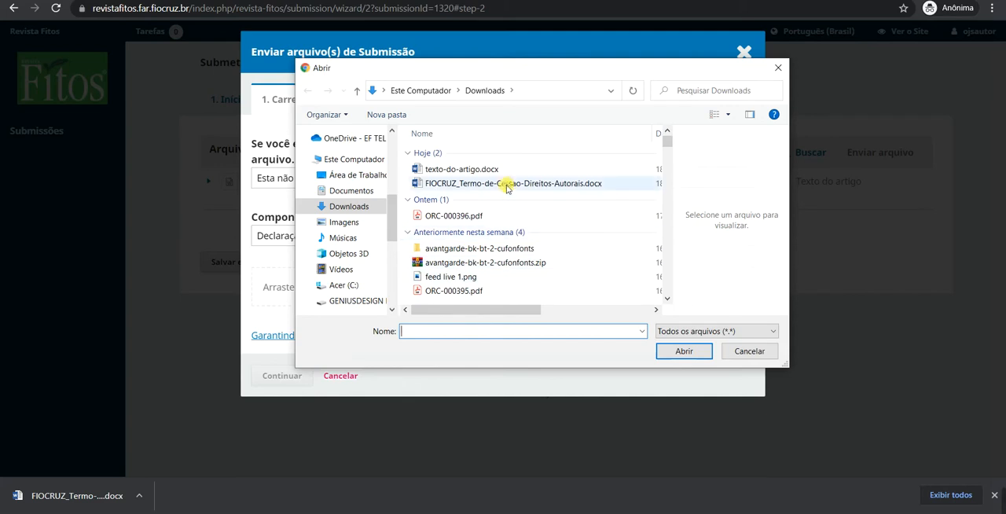
{"action": "double_click", "coordinate": [513, 184]}
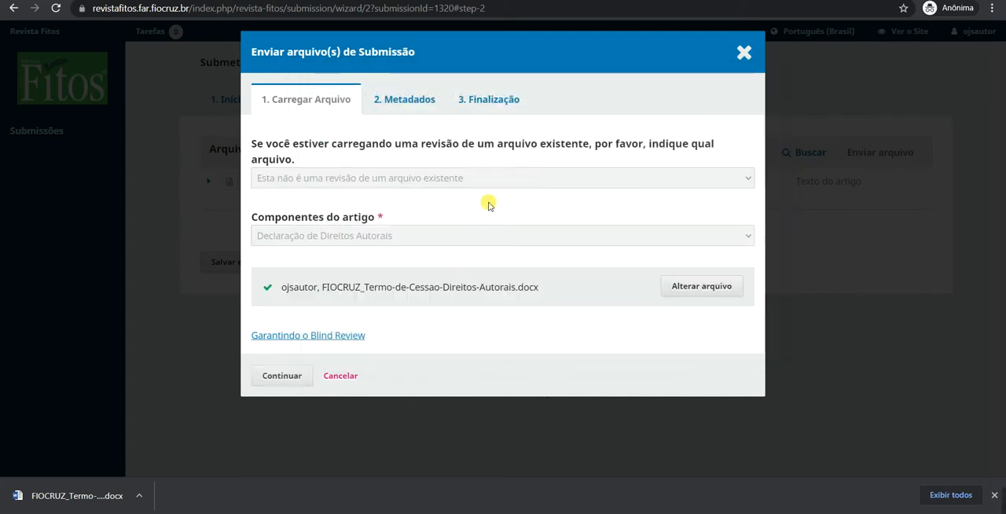
Check the uploaded copyright file's name and accept its metadata as it is to finish adding it.
{"action": "double_click", "coordinate": [391, 290]}
{"action": "left_click_drag", "start_coordinate": [390, 289], "coordinate": [537, 288]}
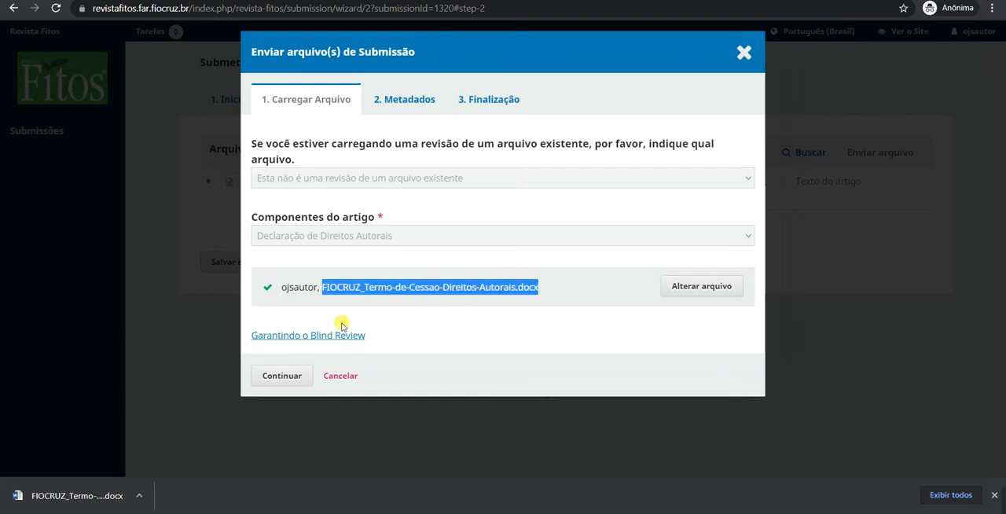
{"action": "left_click", "coordinate": [285, 377]}
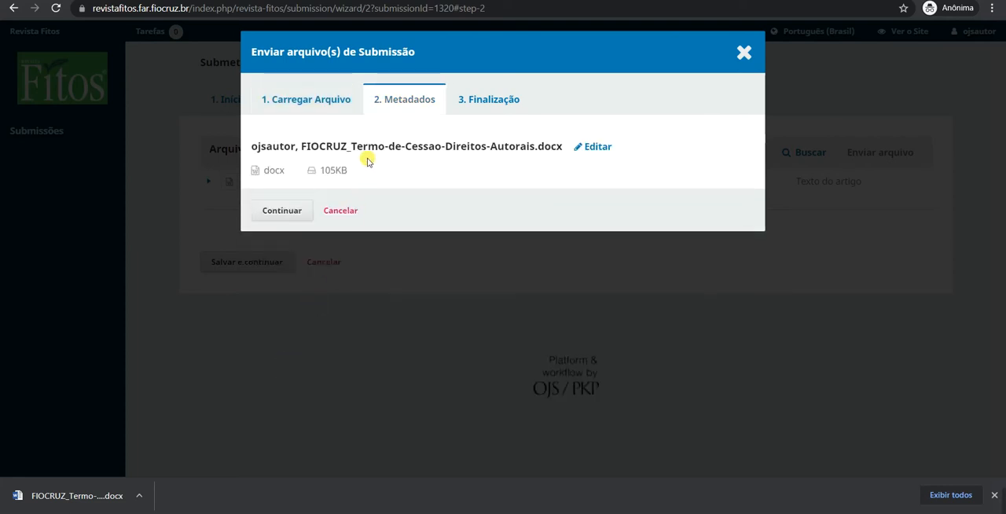
{"action": "left_click", "coordinate": [292, 211]}
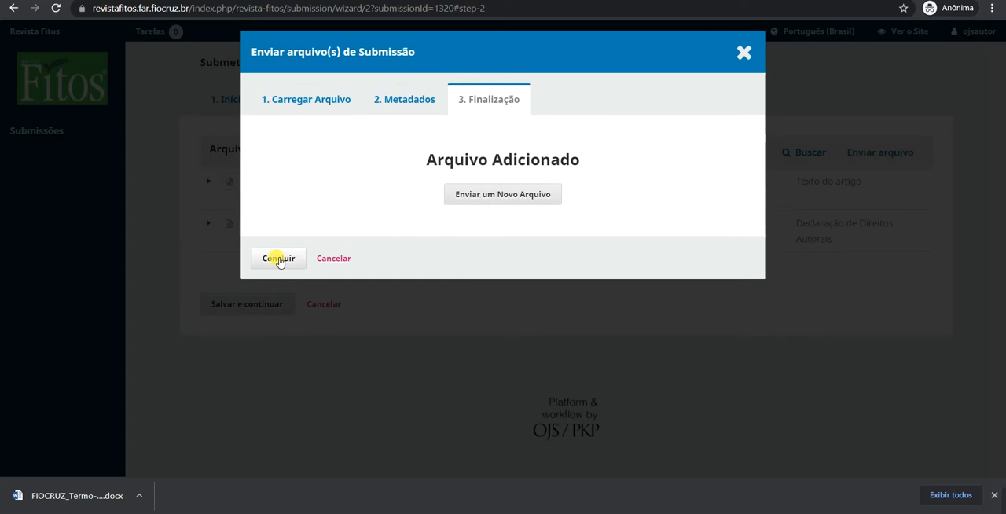
Leave the file upload without adding a further file, and save to continue to the metadata entry.
{"action": "left_click", "coordinate": [518, 197]}
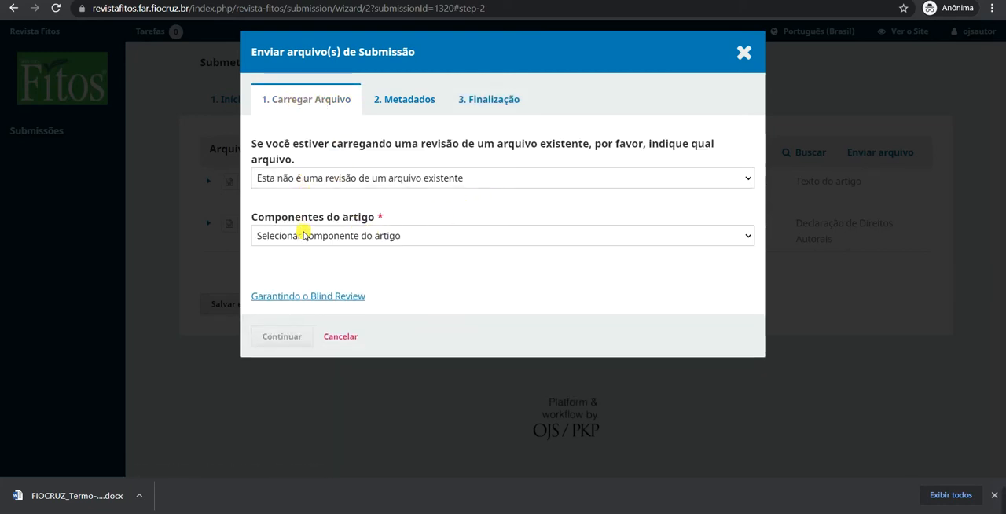
{"action": "left_click", "coordinate": [743, 52]}
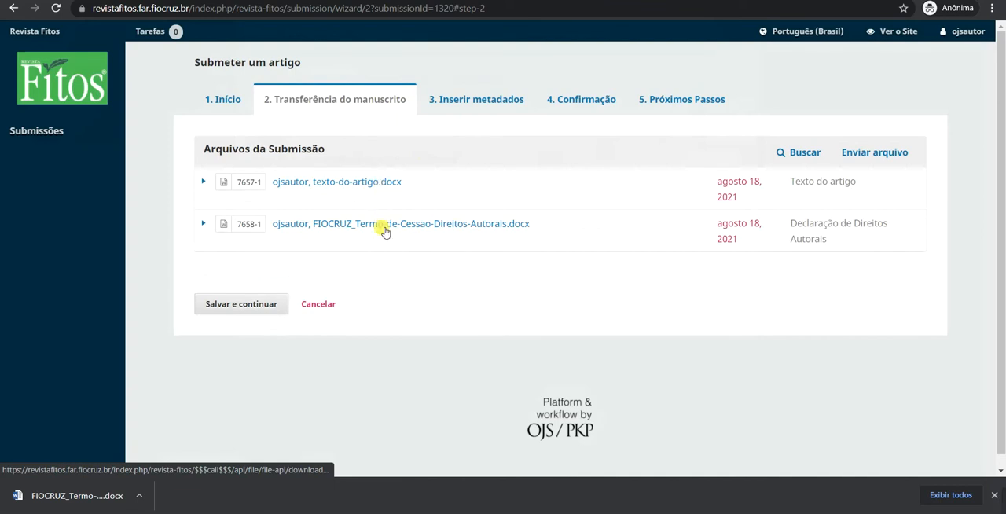
{"action": "left_click", "coordinate": [233, 312]}
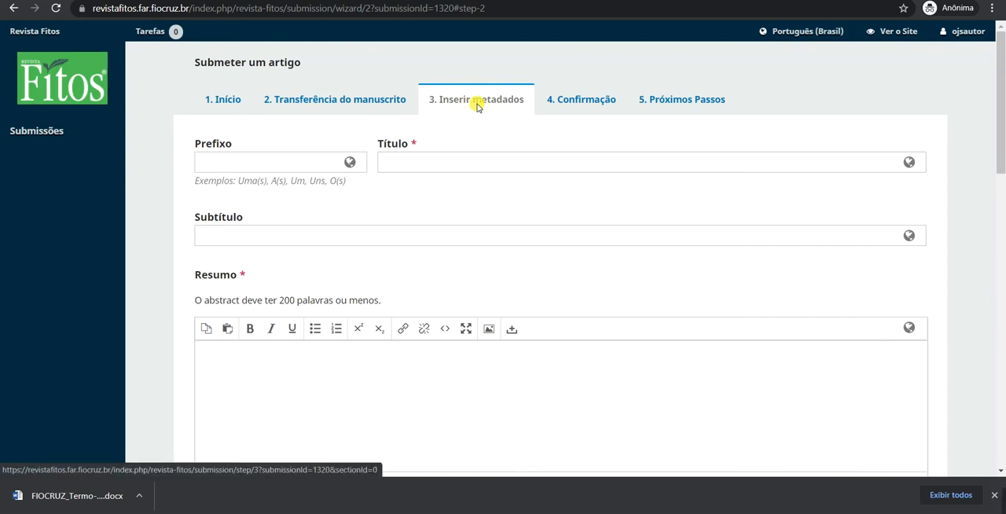
Enter the Portuguese title "Lorem ipsum dolor sit amet", taking the placeholder text from lipsum.com.
{"action": "left_click", "coordinate": [448, 162]}
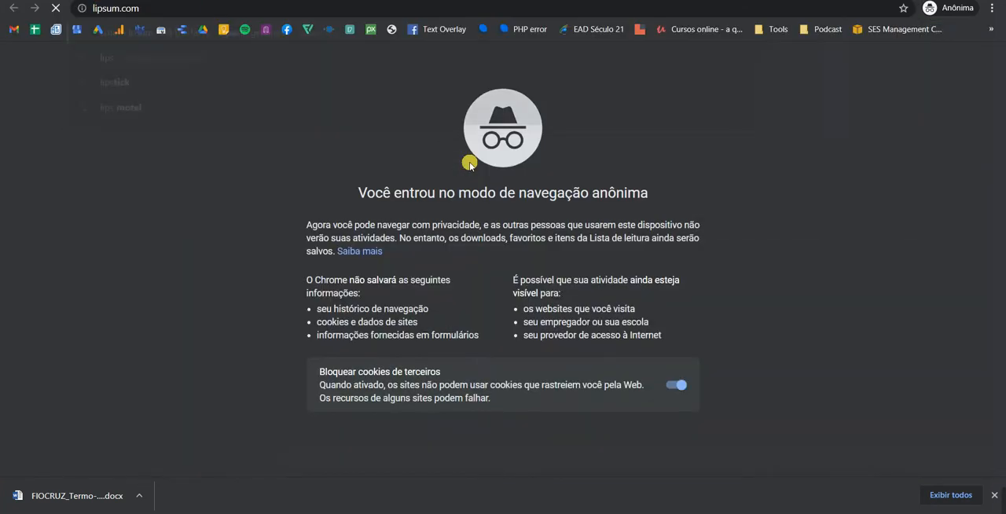
{"action": "key", "text": "Return"}
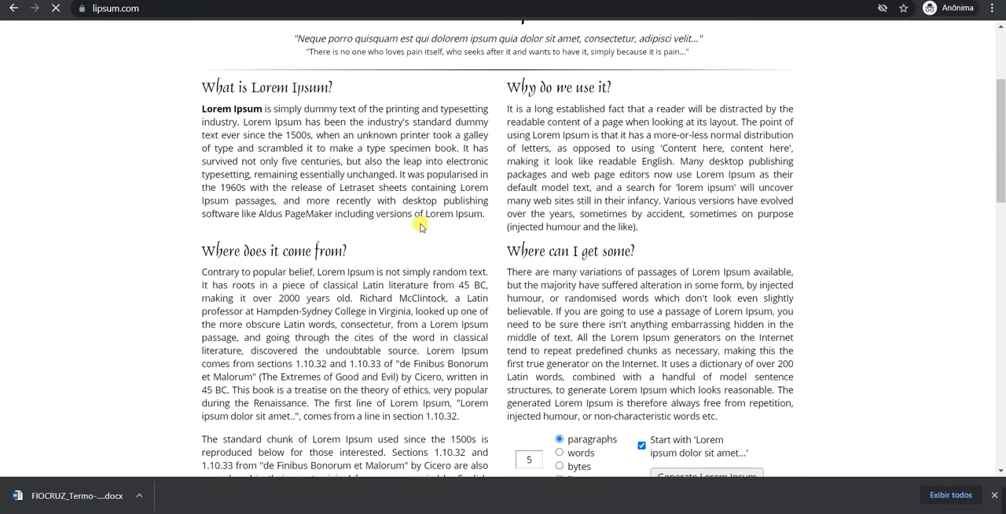
{"action": "scroll", "coordinate": [210, 161], "scroll_direction": "down", "scroll_amount": 10}
{"action": "key", "text": "alt+Tab"}
{"action": "type", "text": "Lorem ipsum dolor sit amet"}
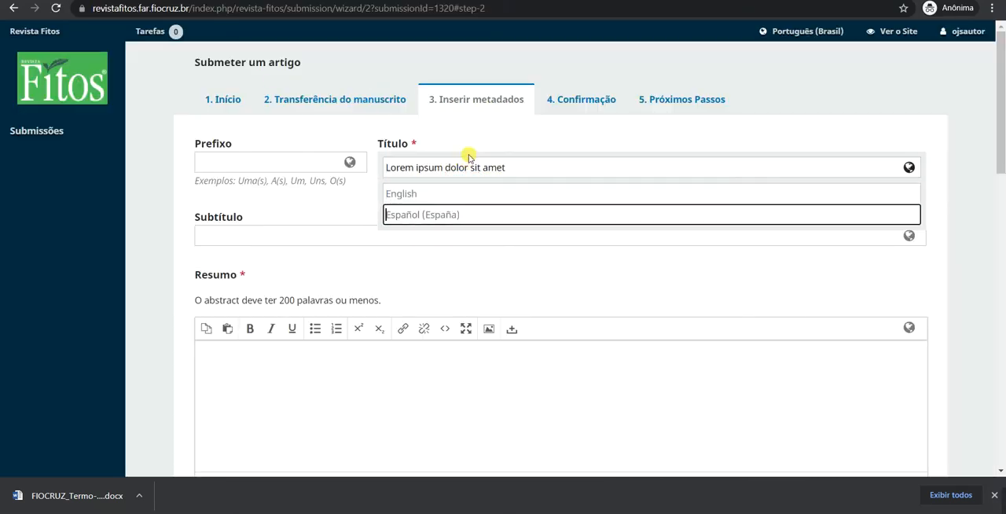
{"action": "left_click", "coordinate": [325, 216]}
Copy the 1914 translation passage from lipsum.com into the Portuguese Resumo and end it with a period.
{"action": "key", "text": "alt+Tab"}
{"action": "left_click_drag", "start_coordinate": [265, 333], "coordinate": [265, 364]}
{"action": "key", "text": "ctrl+c"}
{"action": "key", "text": "alt+Tab"}
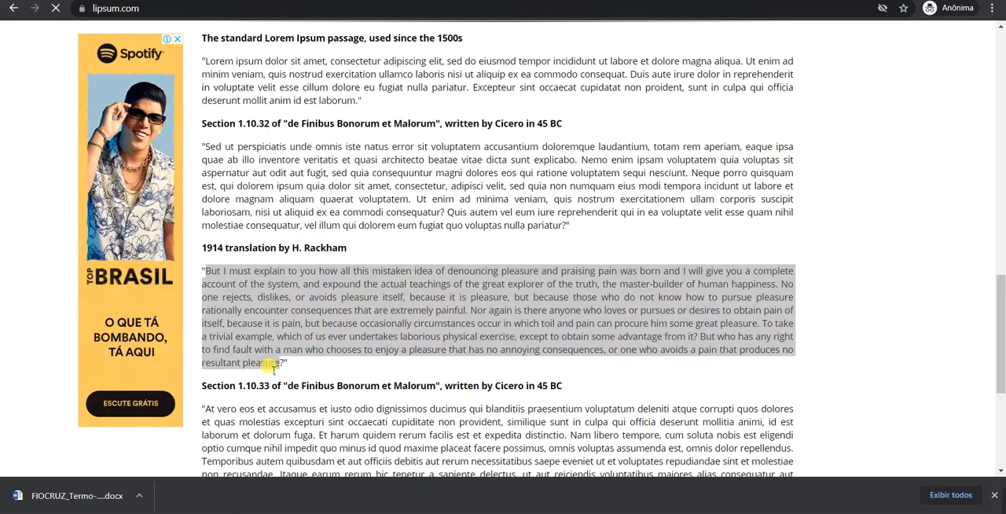
{"action": "left_click", "coordinate": [355, 376]}
{"action": "key", "text": "ctrl+v"}
{"action": "type", "text": "."}
Check the Resumo's word count against the stated limit of 200 words.
{"action": "scroll", "coordinate": [964, 221], "scroll_direction": "down", "scroll_amount": 3}
{"action": "scroll", "coordinate": [964, 219], "scroll_direction": "up", "scroll_amount": 2}
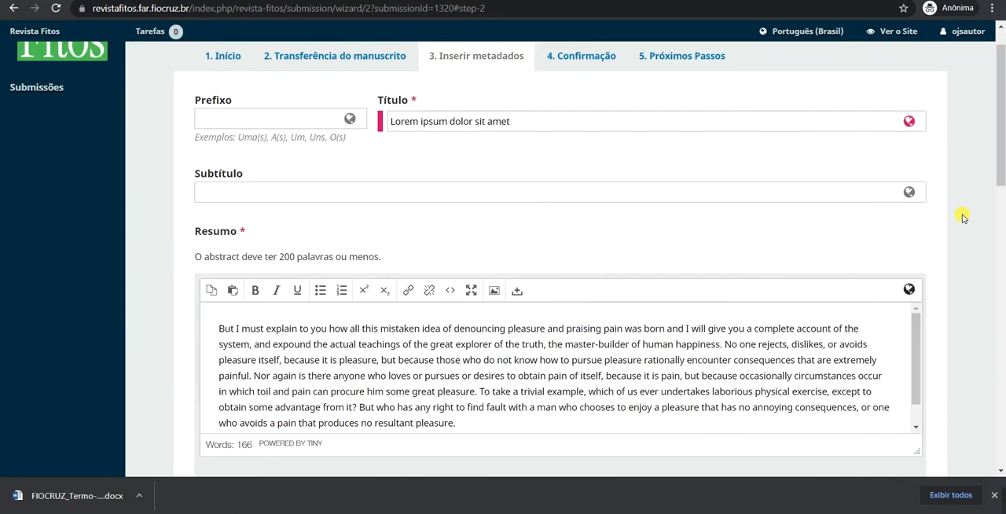
{"action": "scroll", "coordinate": [964, 218], "scroll_direction": "down", "scroll_amount": 1}
{"action": "scroll", "coordinate": [964, 218], "scroll_direction": "down", "scroll_amount": 1}
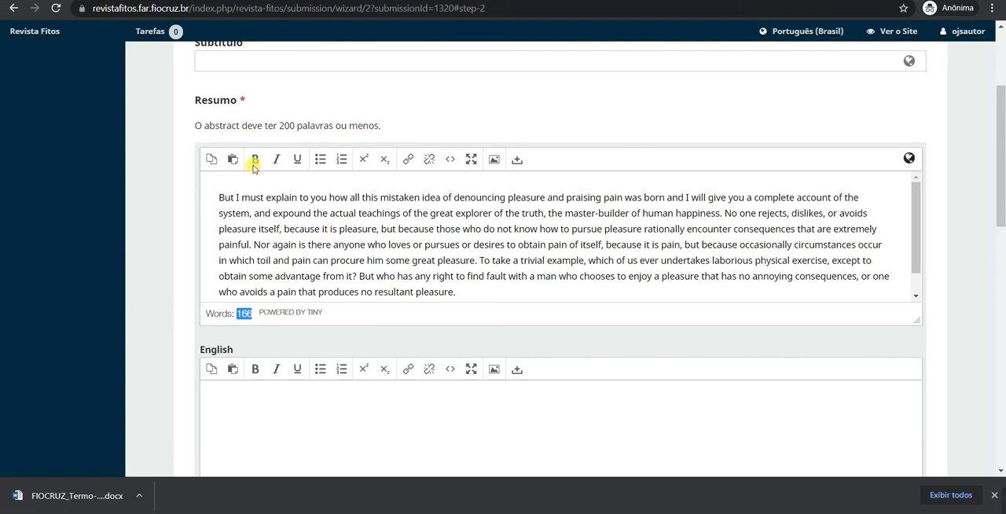
{"action": "double_click", "coordinate": [287, 126]}
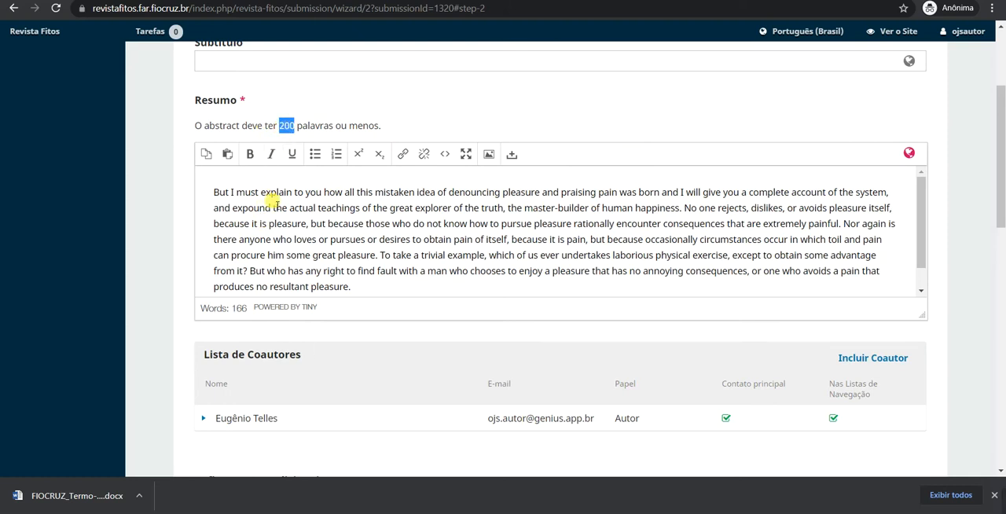
{"action": "left_click", "coordinate": [368, 239]}
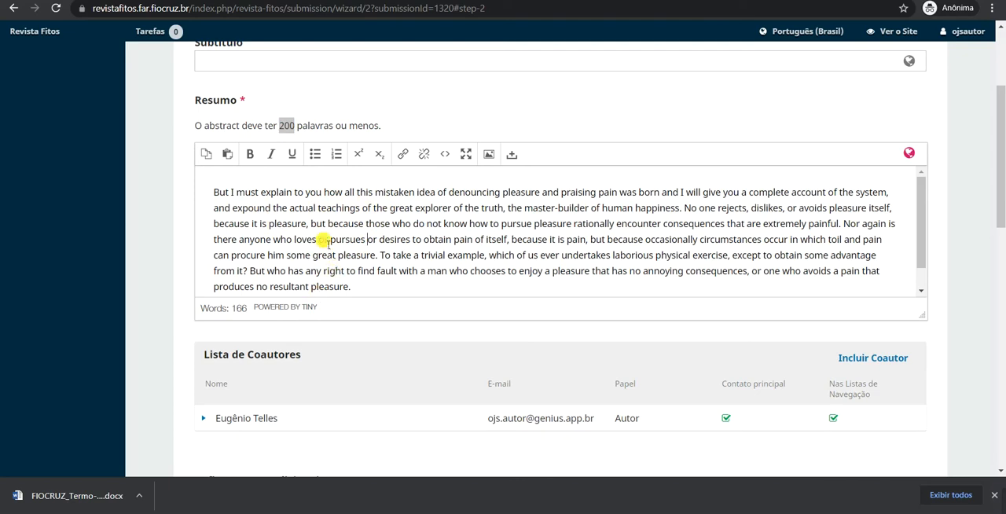
{"action": "left_click", "coordinate": [319, 207]}
Change the Portuguese title to "Lorem ipsum dolor sit amet - português" and enter "Lorem ipsum dolor sit amet - inglês" as the English title.
{"action": "scroll", "coordinate": [180, 170], "scroll_direction": "up", "scroll_amount": 2}
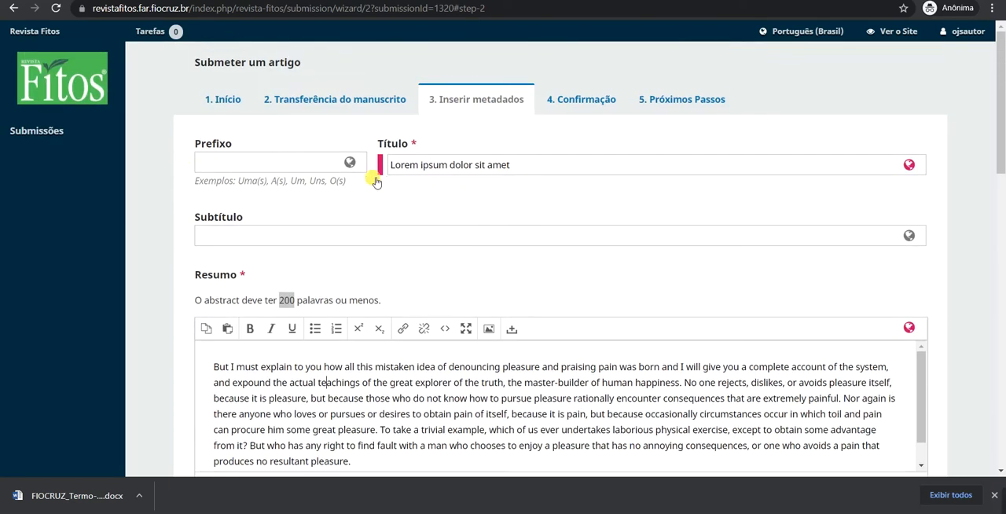
{"action": "left_click", "coordinate": [447, 164]}
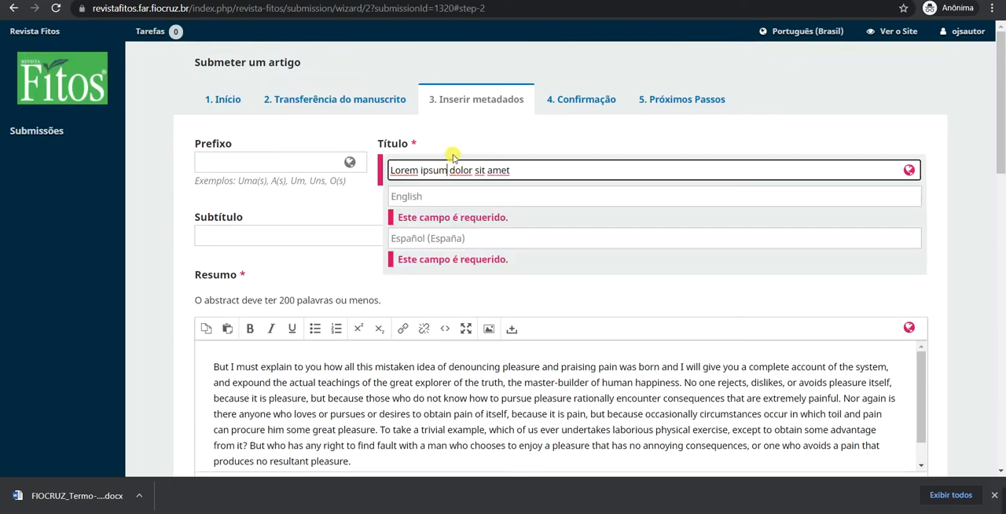
{"action": "left_click", "coordinate": [407, 196]}
{"action": "left_click", "coordinate": [412, 240]}
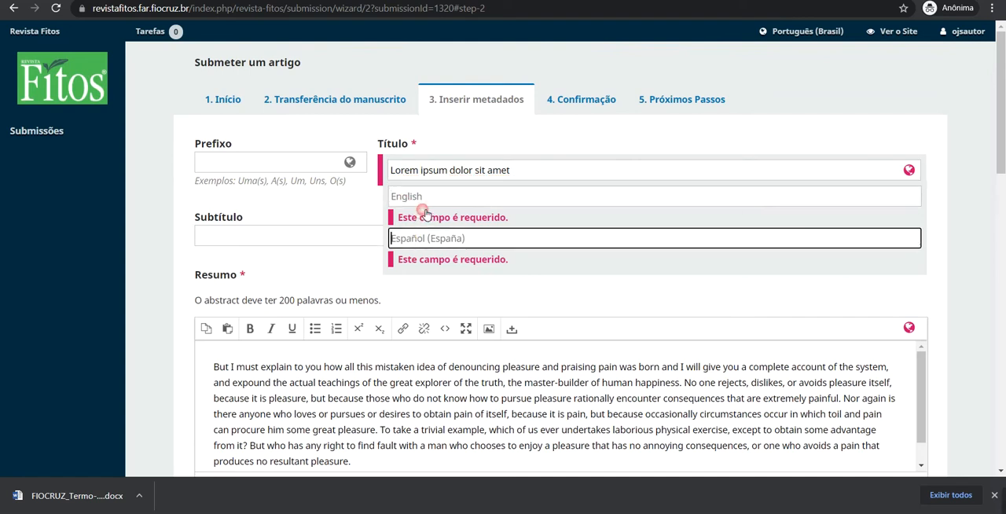
{"action": "left_click", "coordinate": [434, 203]}
{"action": "left_click", "coordinate": [420, 254]}
{"action": "left_click", "coordinate": [433, 169]}
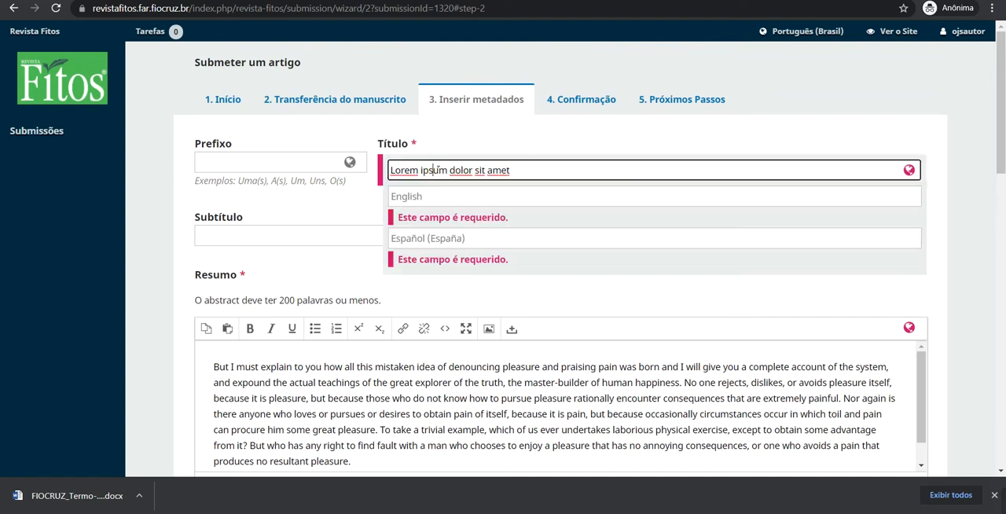
{"action": "left_click_drag", "start_coordinate": [410, 169], "coordinate": [511, 170]}
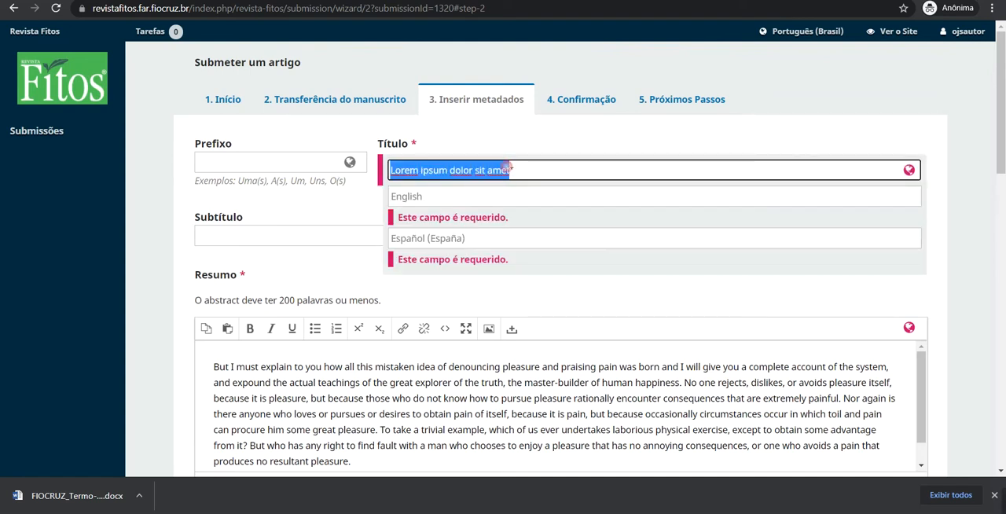
{"action": "left_click", "coordinate": [513, 170]}
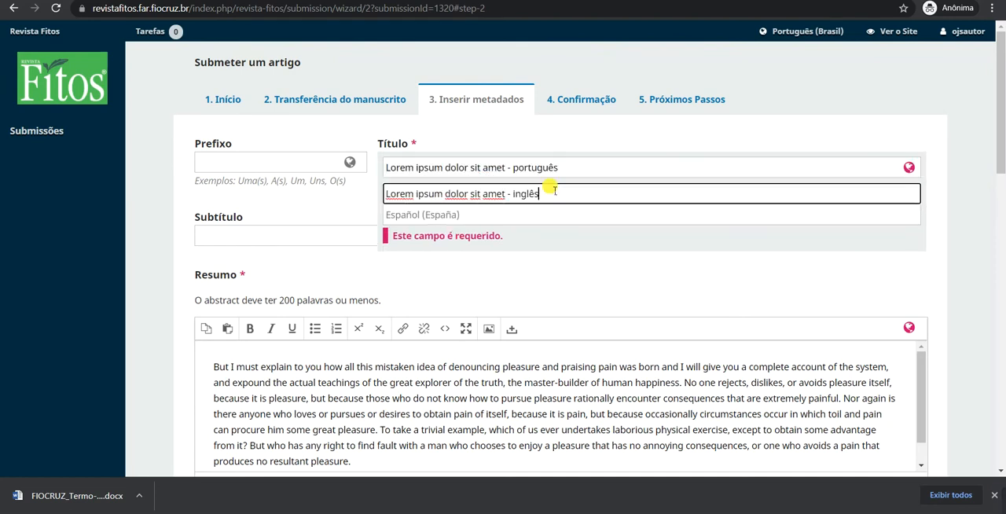
{"action": "left_click", "coordinate": [496, 215]}
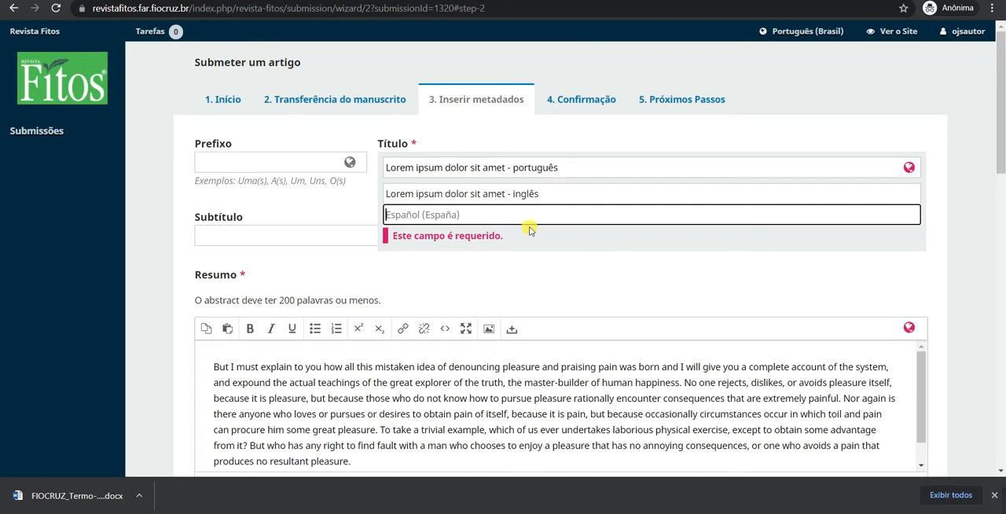
{"action": "left_click", "coordinate": [542, 301]}
Examine the language versions offered for the Subtítulo and the Resumo.
{"action": "scroll", "coordinate": [663, 251], "scroll_direction": "down", "scroll_amount": 1}
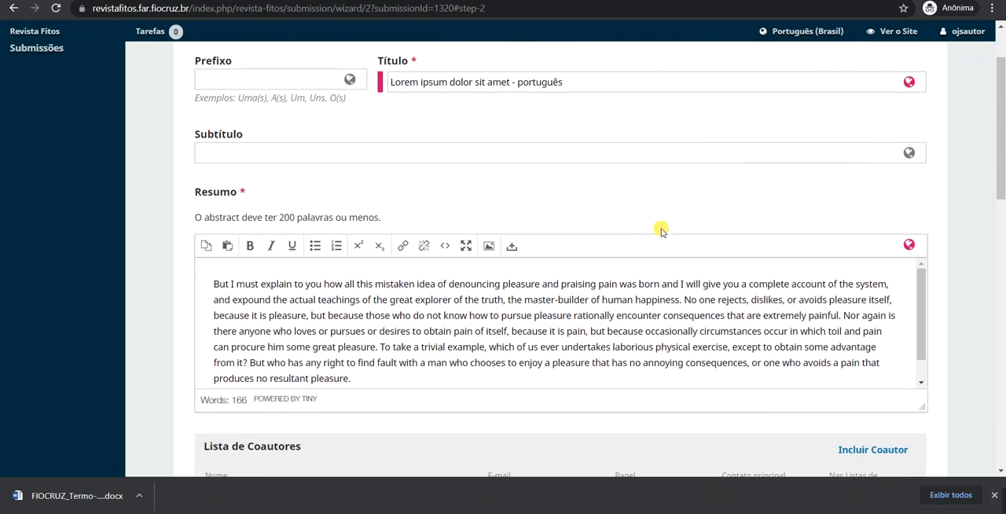
{"action": "left_click", "coordinate": [378, 150]}
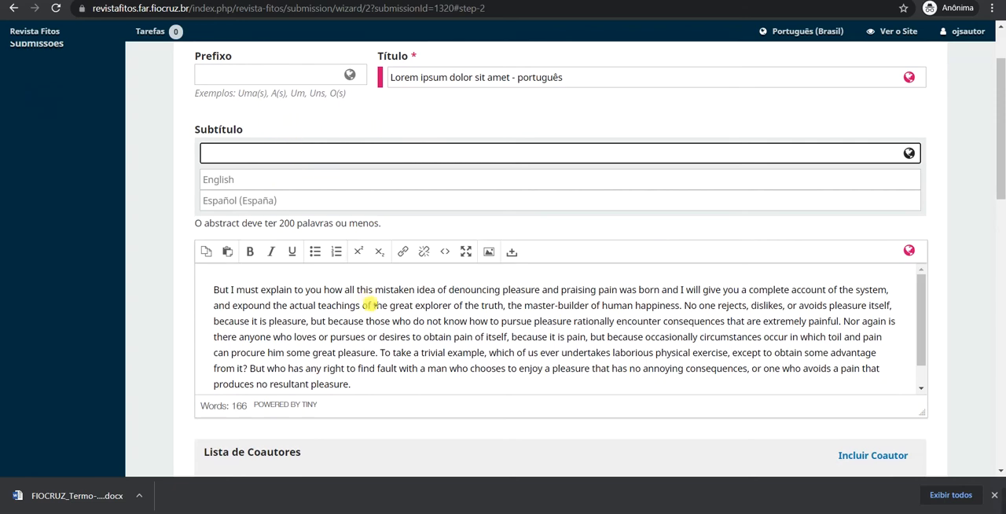
{"action": "left_click", "coordinate": [353, 319]}
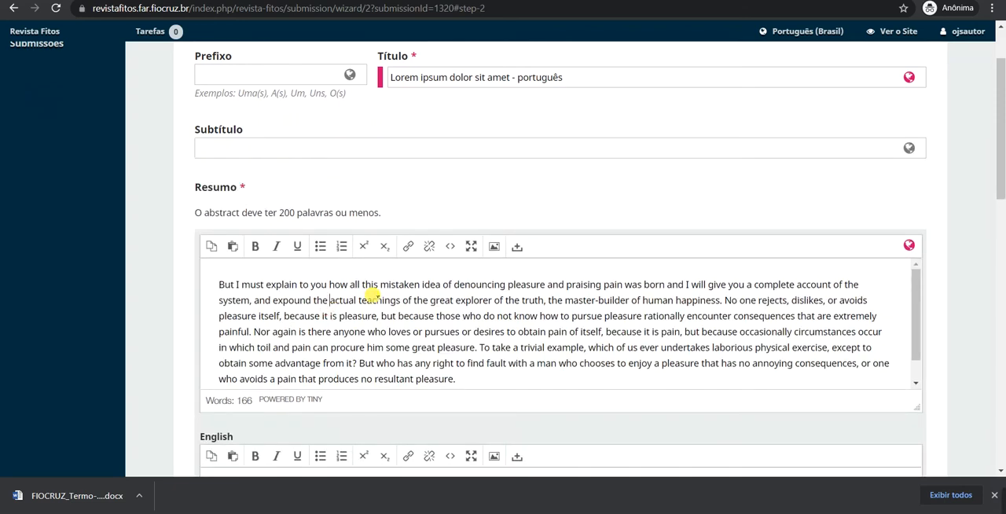
Copy the whole Portuguese Resumo text into the English version of the Resumo and collapse the language fields.
{"action": "scroll", "coordinate": [370, 295], "scroll_direction": "down", "scroll_amount": 5}
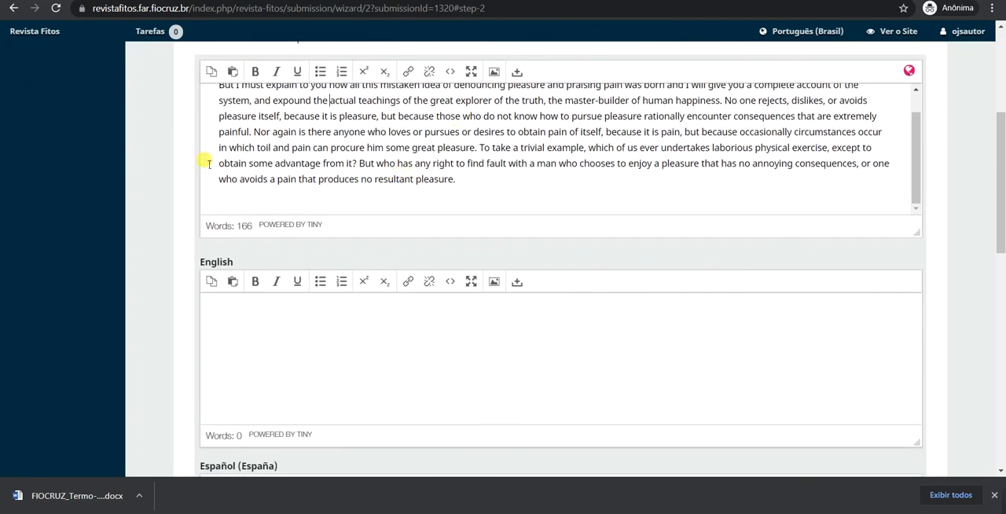
{"action": "scroll", "coordinate": [256, 162], "scroll_direction": "up", "scroll_amount": 3}
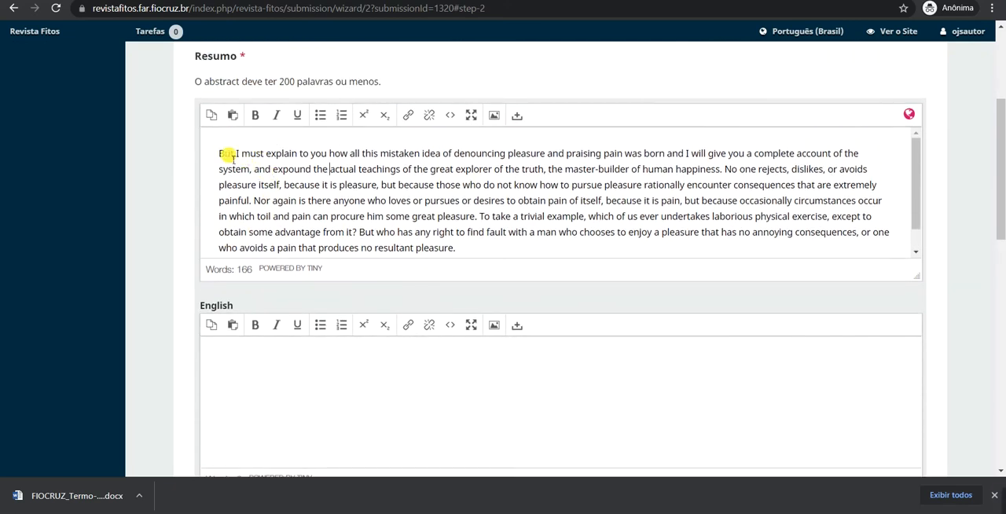
{"action": "triple_click", "coordinate": [233, 157]}
{"action": "right_click", "coordinate": [431, 218]}
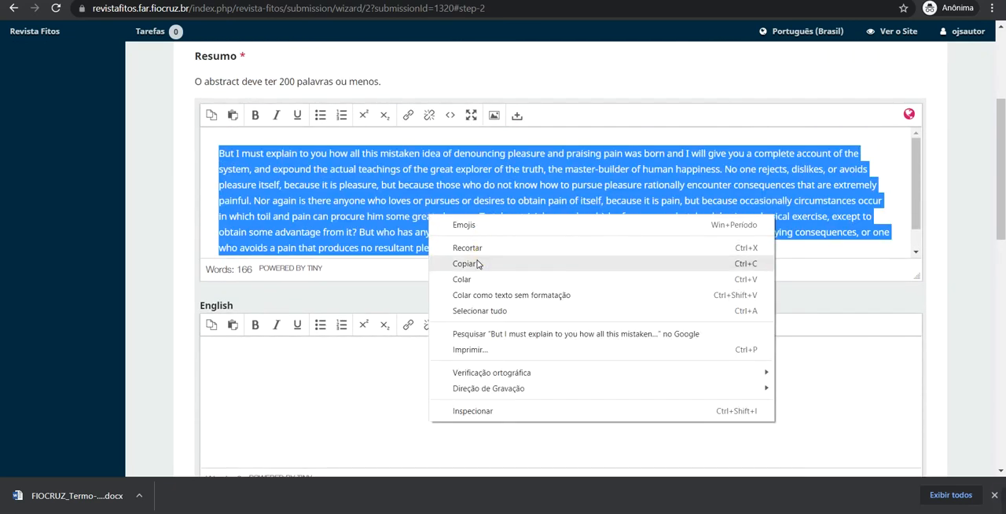
{"action": "left_click", "coordinate": [477, 263]}
{"action": "right_click", "coordinate": [298, 367]}
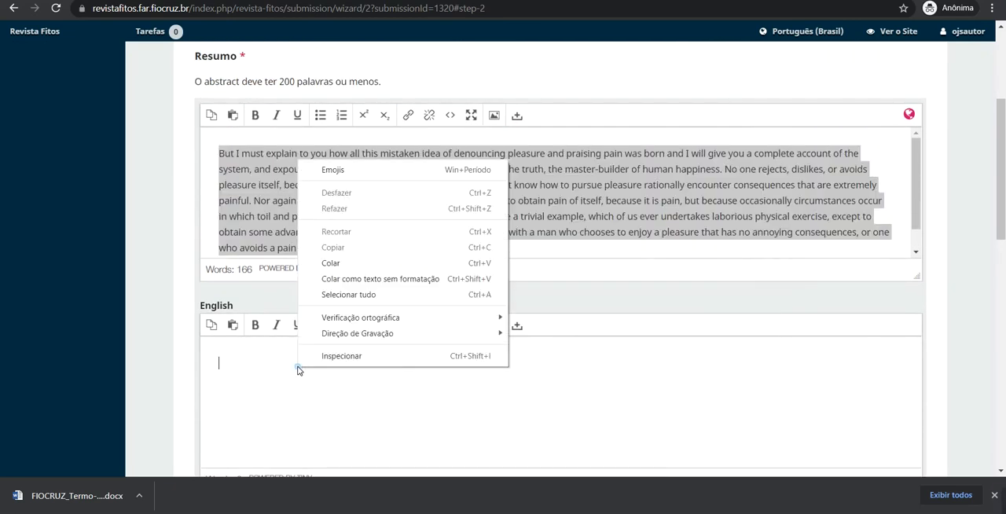
{"action": "left_click", "coordinate": [333, 263]}
{"action": "left_click", "coordinate": [622, 221]}
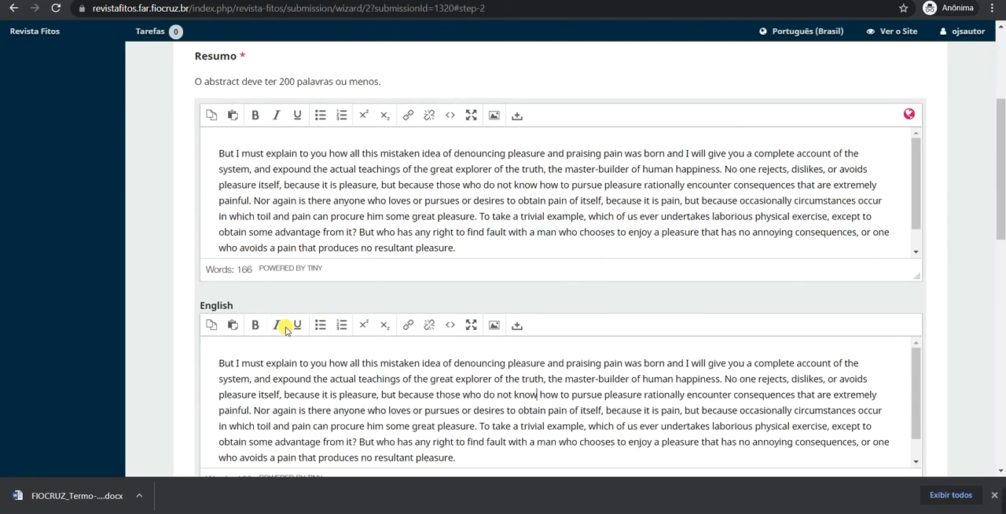
{"action": "scroll", "coordinate": [397, 179], "scroll_direction": "down", "scroll_amount": 2}
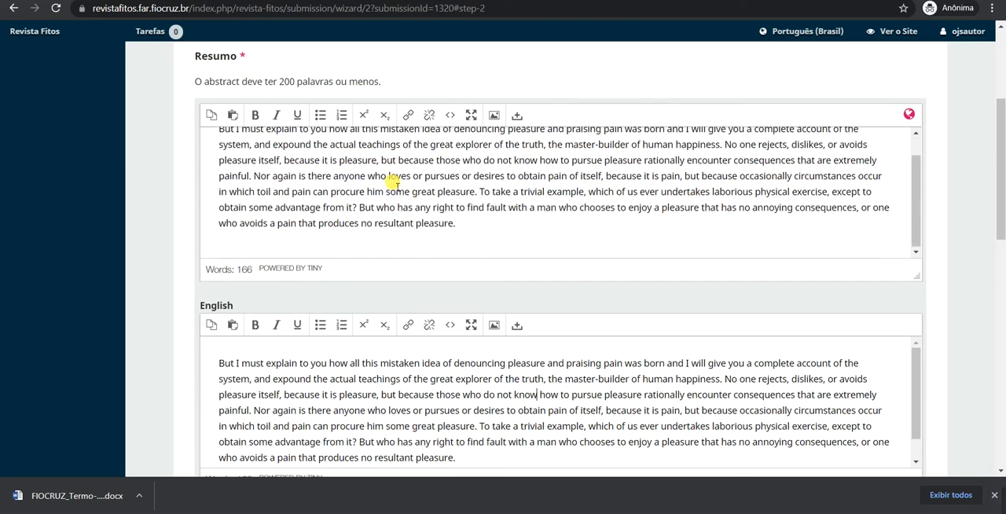
{"action": "scroll", "coordinate": [401, 174], "scroll_direction": "down", "scroll_amount": 2}
{"action": "scroll", "coordinate": [323, 252], "scroll_direction": "up", "scroll_amount": 3}
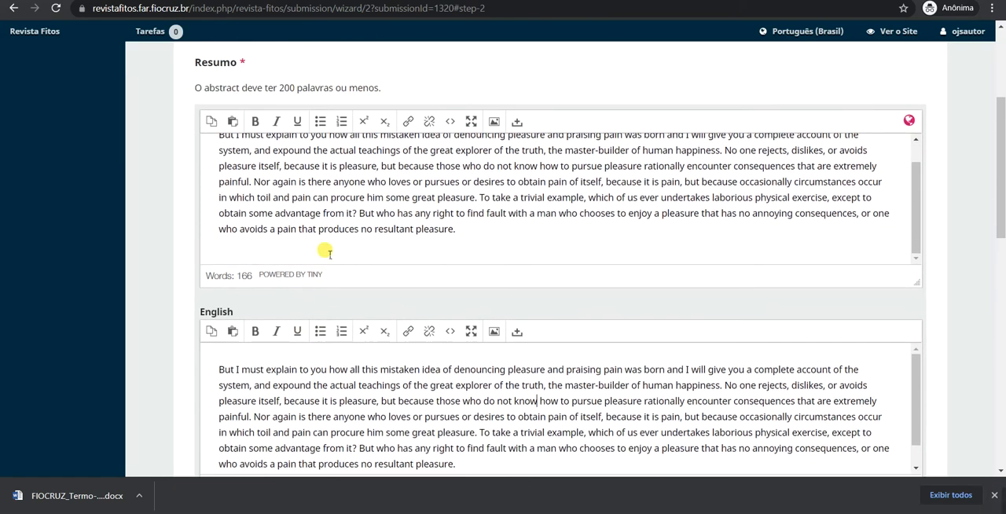
{"action": "left_click", "coordinate": [166, 200]}
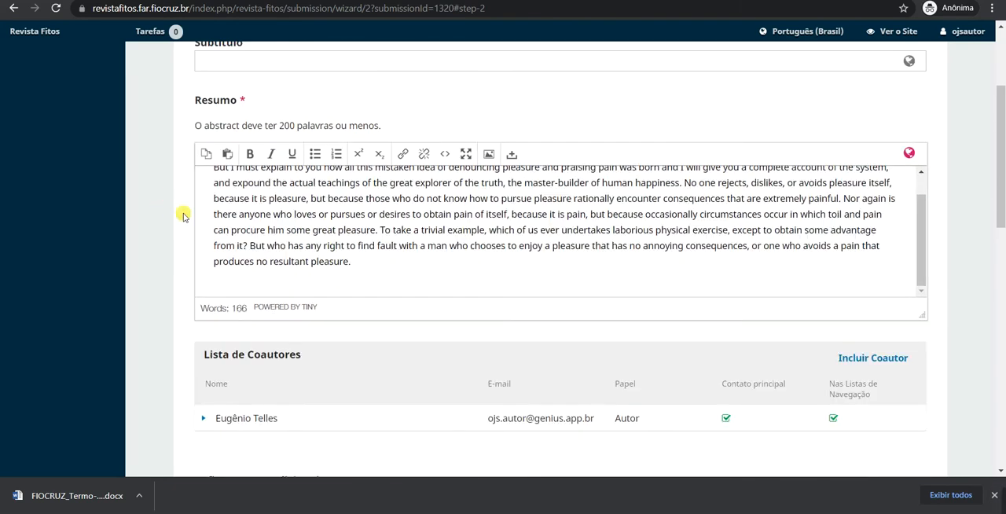
Open the form for including a coauthor and examine the language versions of its given name and surname fields.
{"action": "scroll", "coordinate": [389, 187], "scroll_direction": "down", "scroll_amount": 1}
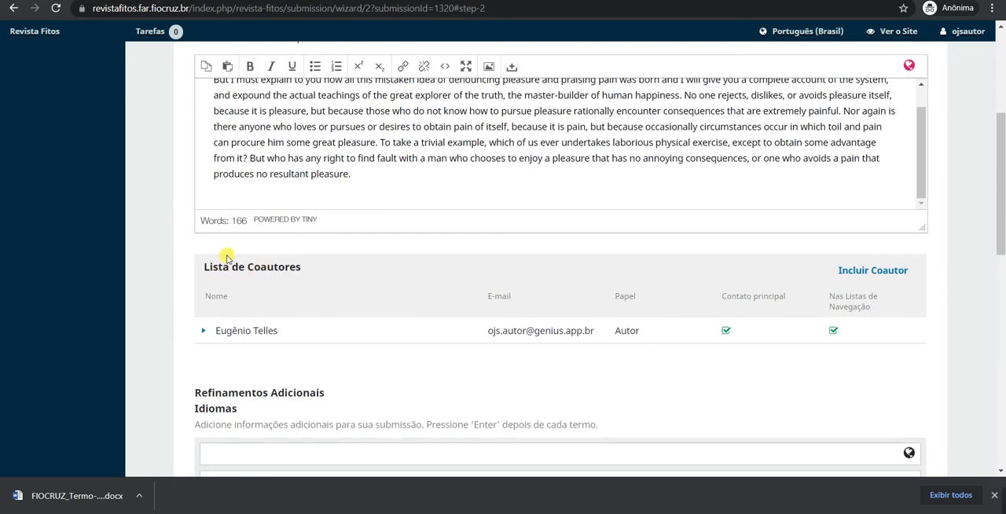
{"action": "left_click", "coordinate": [885, 271]}
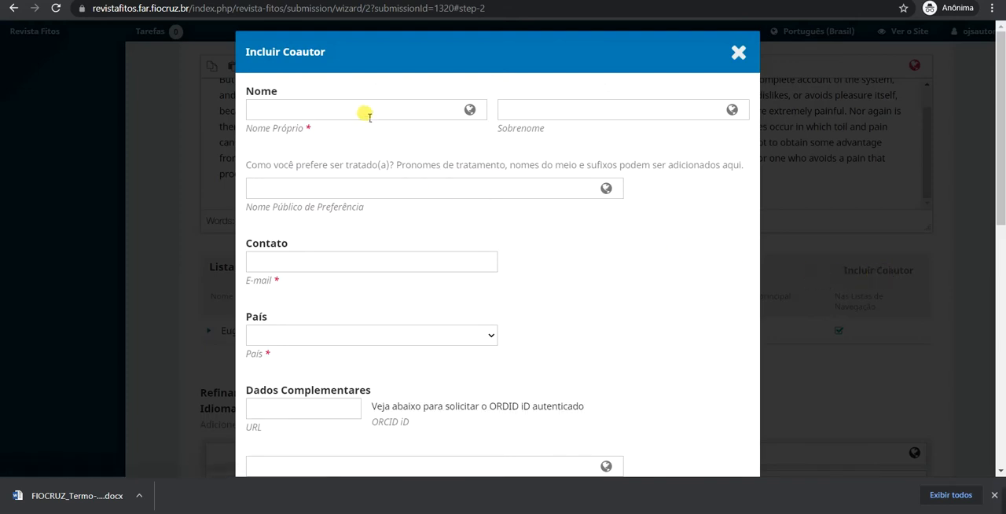
{"action": "left_click", "coordinate": [312, 112]}
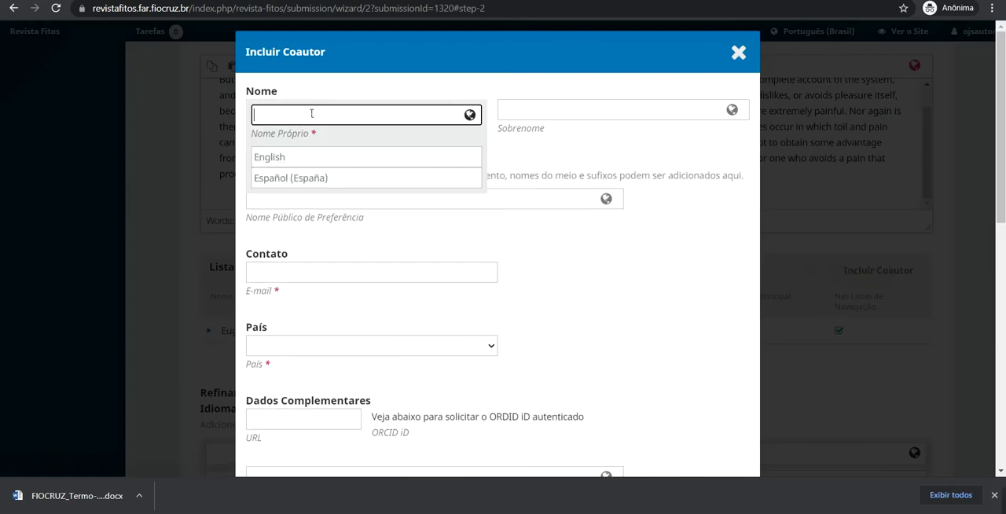
{"action": "left_click", "coordinate": [722, 217]}
{"action": "left_click", "coordinate": [390, 110]}
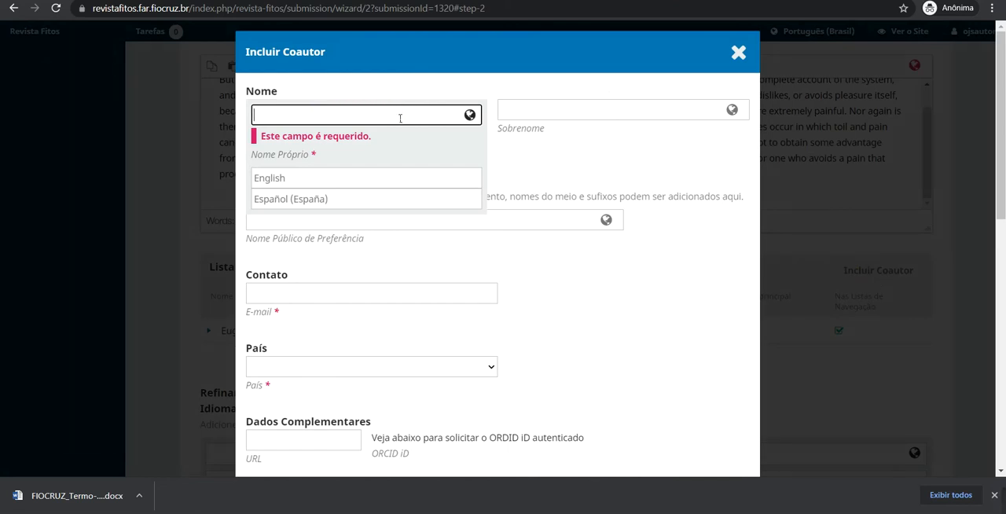
{"action": "left_click", "coordinate": [286, 181]}
{"action": "left_click", "coordinate": [299, 116]}
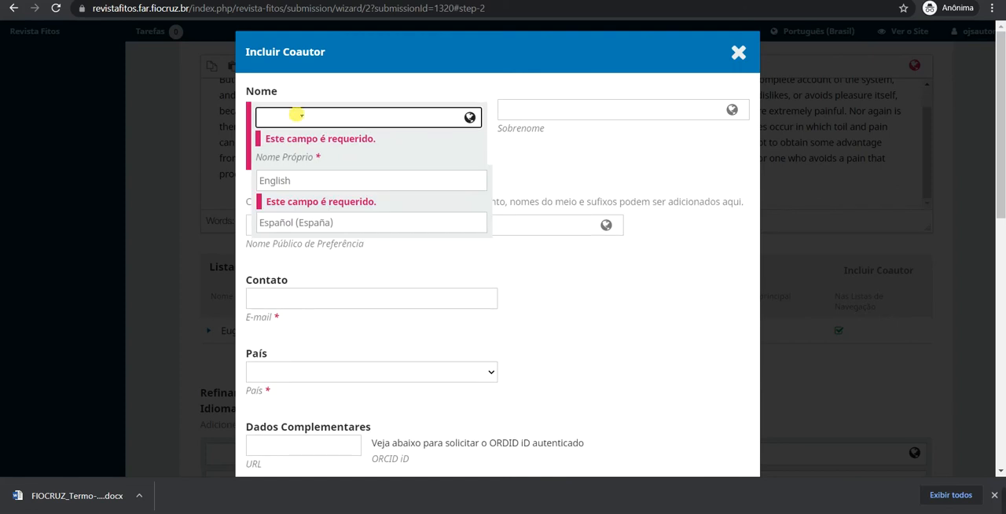
{"action": "left_click", "coordinate": [278, 181]}
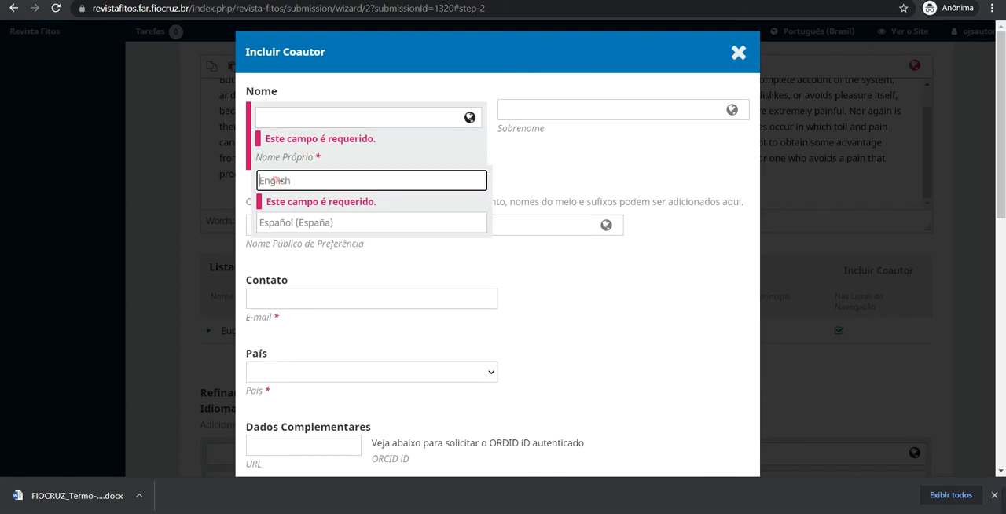
{"action": "left_click", "coordinate": [283, 222]}
{"action": "left_click", "coordinate": [292, 181]}
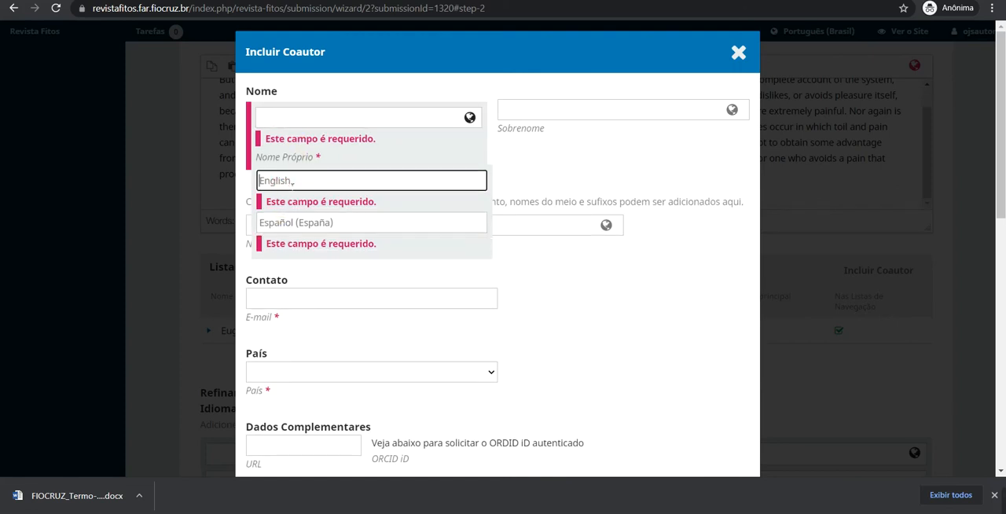
{"action": "left_click", "coordinate": [297, 227]}
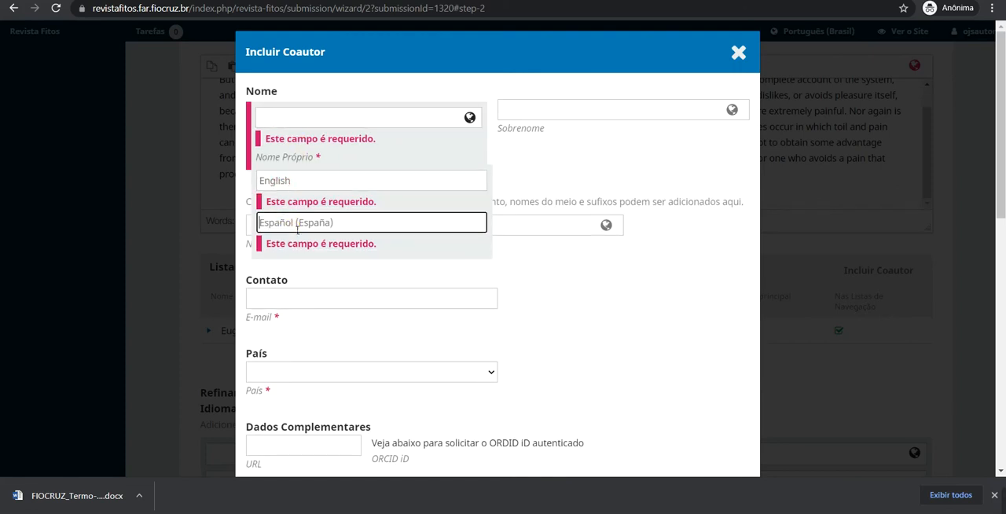
{"action": "left_click", "coordinate": [541, 111]}
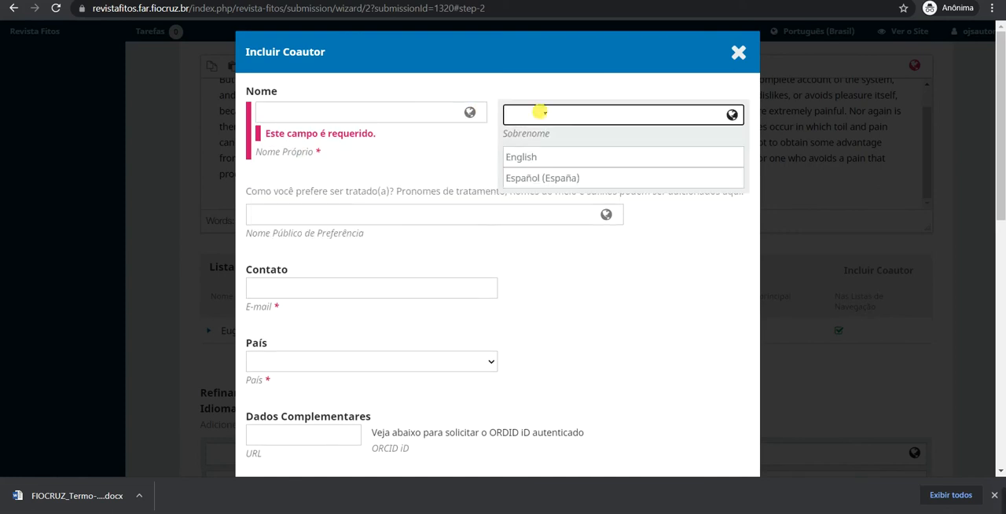
{"action": "left_click", "coordinate": [442, 174]}
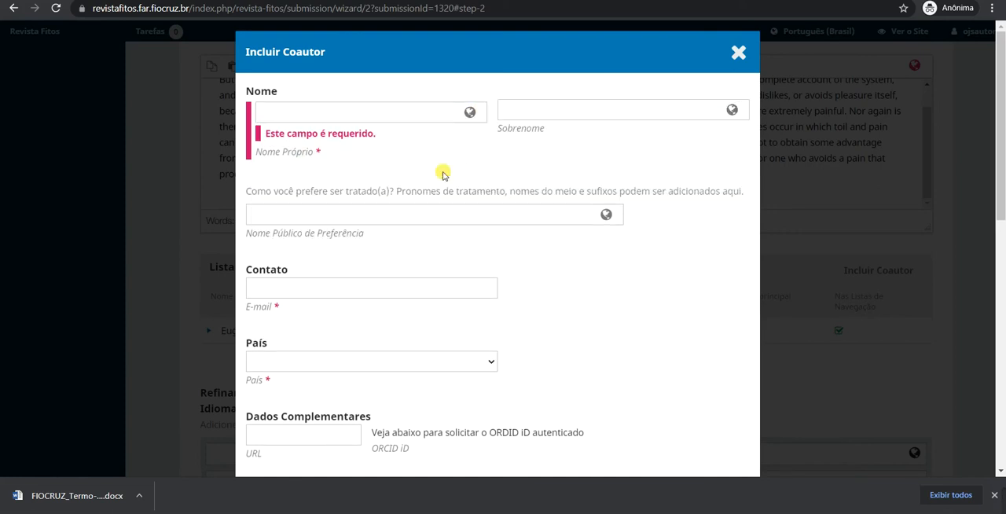
Examine the coauthor form's e-mail, country and ORCID iD fields.
{"action": "scroll", "coordinate": [377, 197], "scroll_direction": "down", "scroll_amount": 1}
{"action": "left_click", "coordinate": [305, 200]}
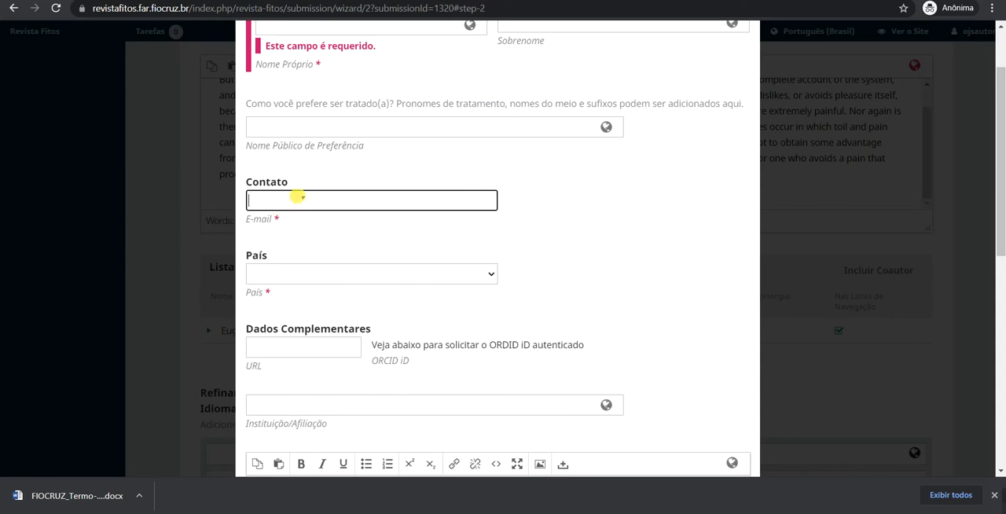
{"action": "left_click_drag", "start_coordinate": [379, 363], "coordinate": [431, 380]}
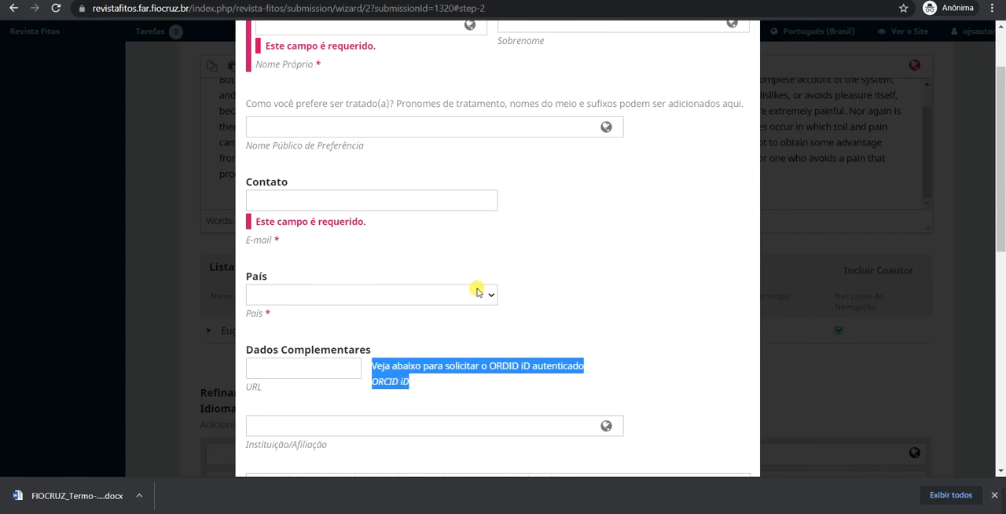
{"action": "left_click", "coordinate": [671, 234]}
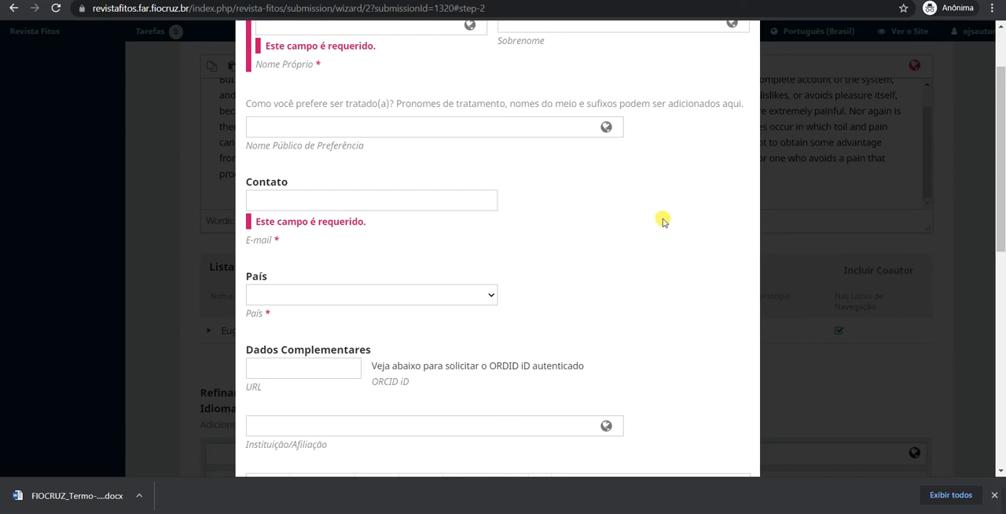
{"action": "scroll", "coordinate": [614, 209], "scroll_direction": "down", "scroll_amount": 1}
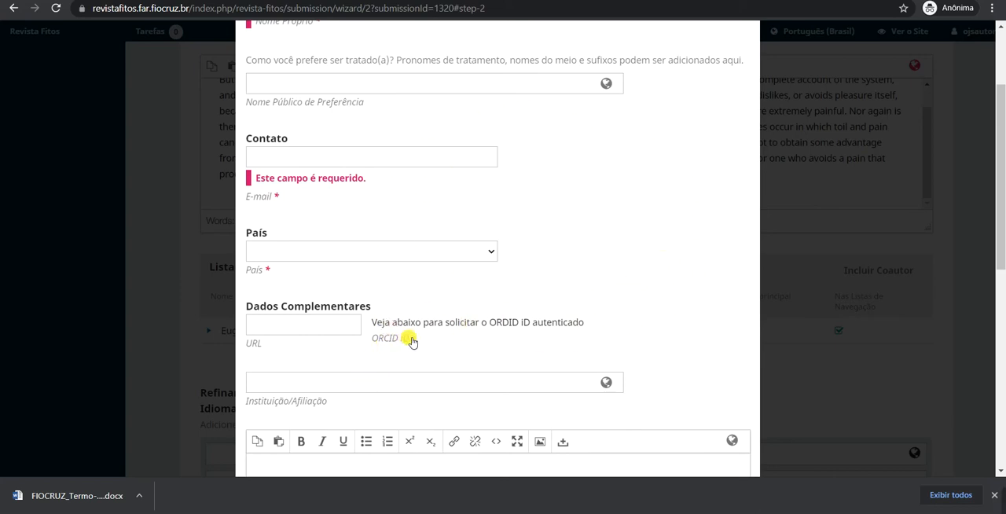
{"action": "left_click", "coordinate": [274, 158]}
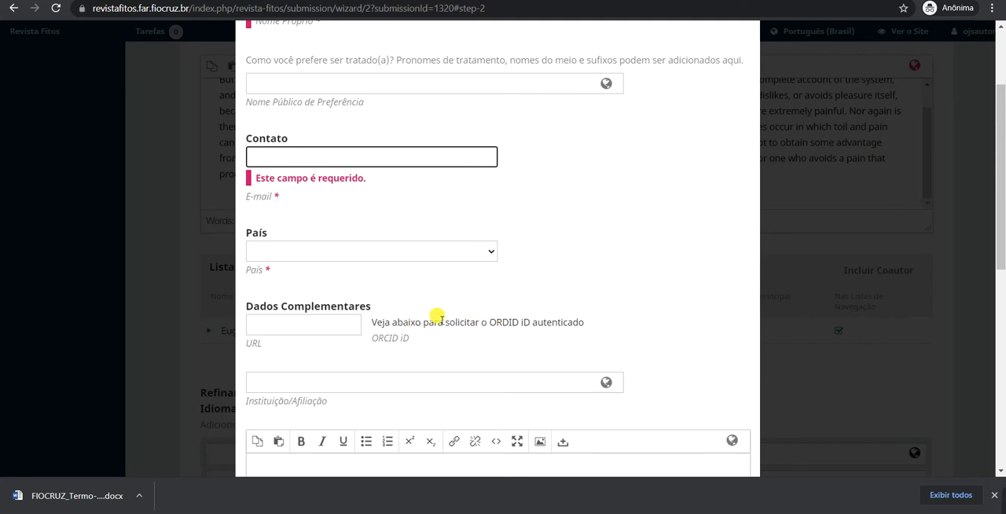
{"action": "left_click", "coordinate": [328, 253]}
{"action": "left_click", "coordinate": [629, 222]}
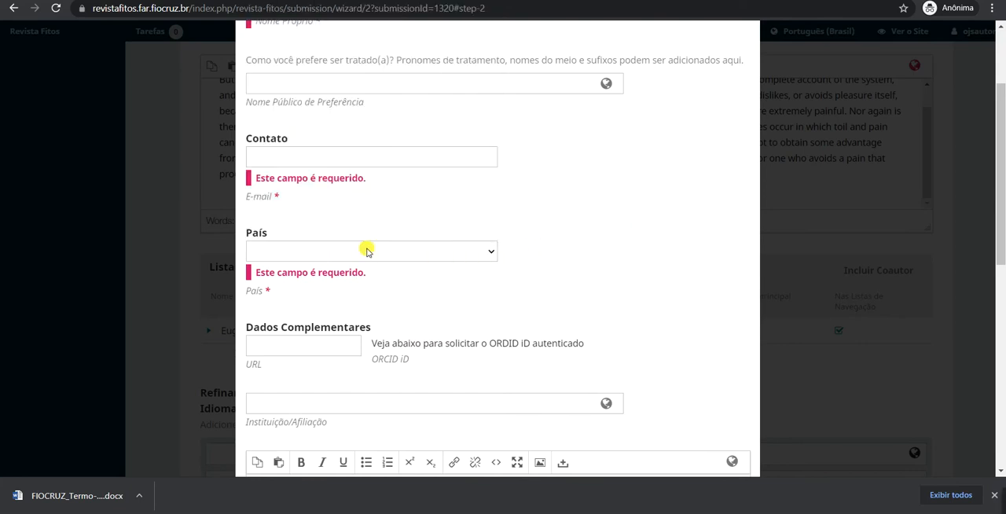
Select the option to e-mail the contributor an ORCID authorization request, and cancel the coauthor form without saving.
{"action": "scroll", "coordinate": [353, 235], "scroll_direction": "down", "scroll_amount": 1}
{"action": "scroll", "coordinate": [351, 227], "scroll_direction": "down", "scroll_amount": 4}
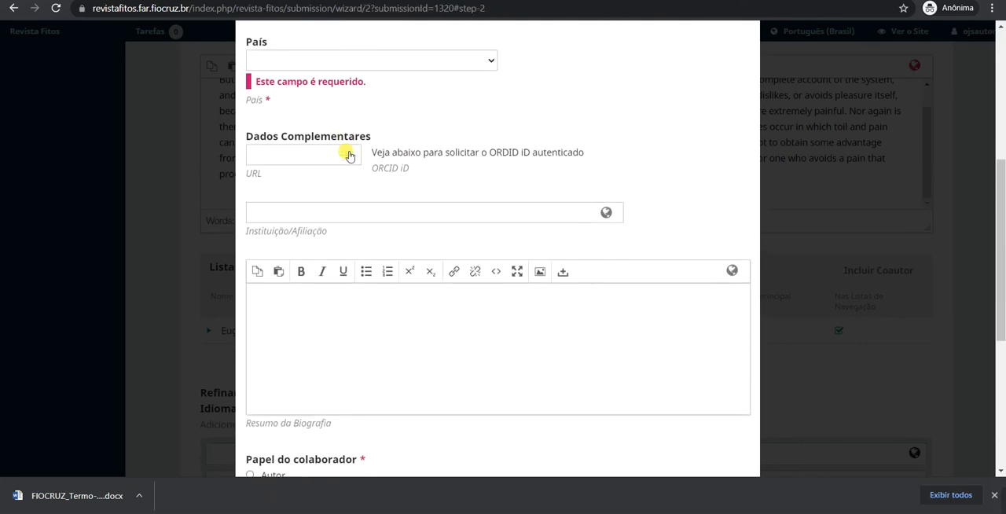
{"action": "scroll", "coordinate": [426, 125], "scroll_direction": "down", "scroll_amount": 1}
{"action": "scroll", "coordinate": [436, 126], "scroll_direction": "down", "scroll_amount": 1}
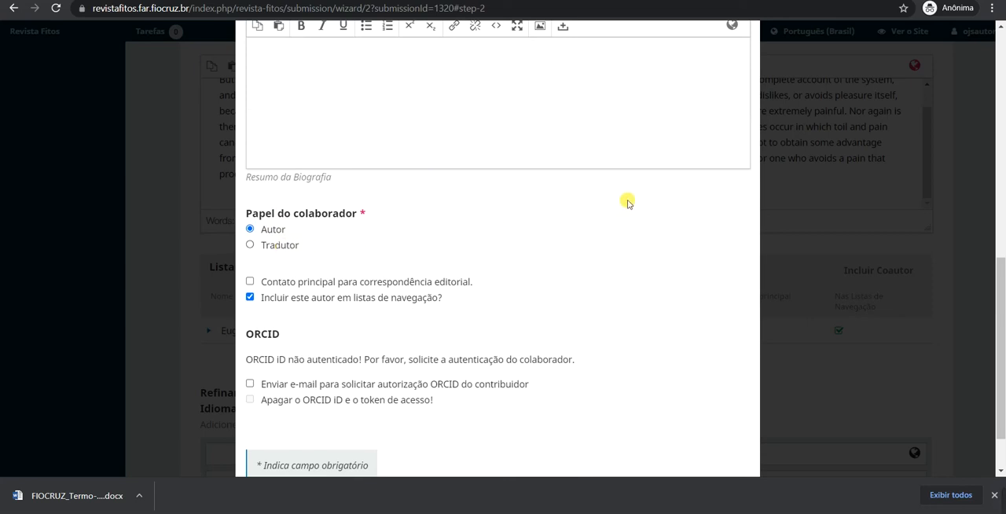
{"action": "scroll", "coordinate": [629, 204], "scroll_direction": "down", "scroll_amount": 1}
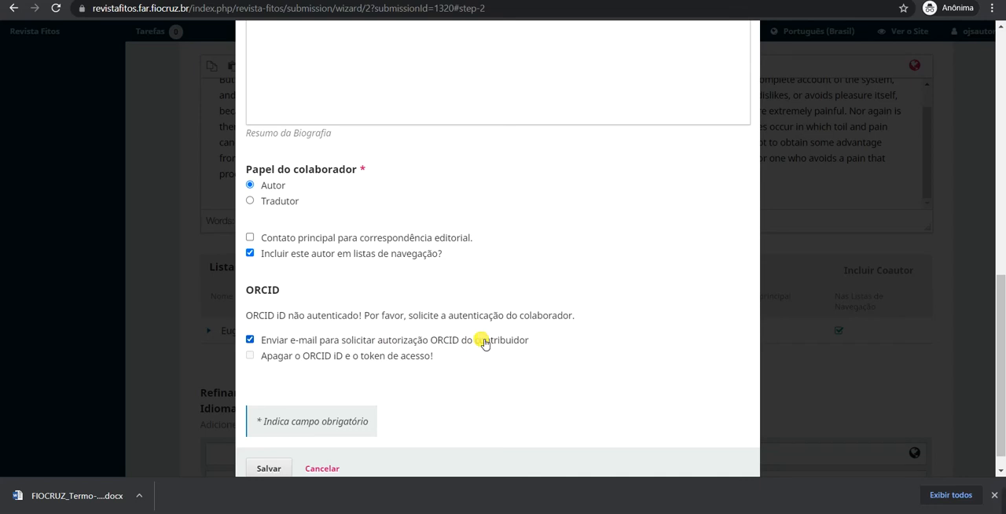
{"action": "scroll", "coordinate": [485, 343], "scroll_direction": "down", "scroll_amount": 1}
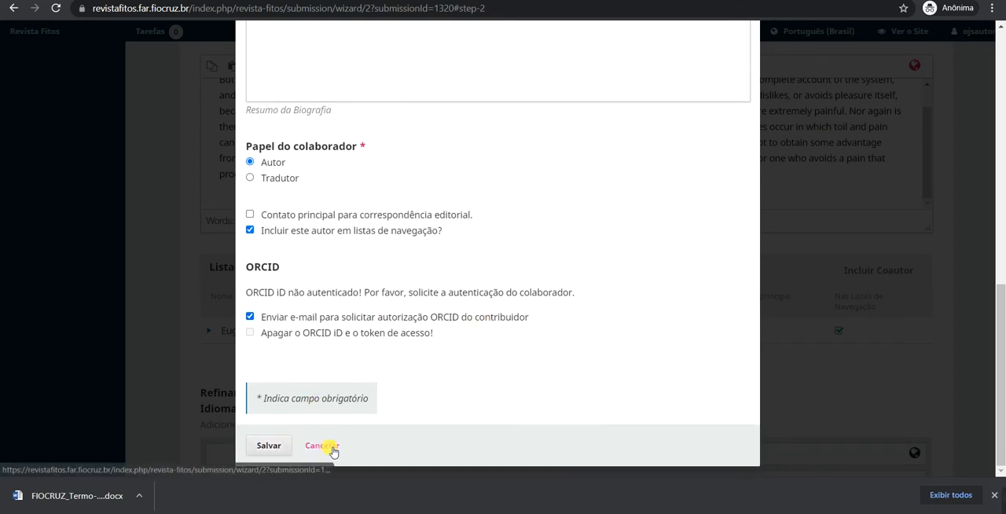
{"action": "left_click", "coordinate": [322, 445]}
Add "Português" under Idiomas and "Química" under Área do Conhecimento in the Portuguese metadata.
{"action": "scroll", "coordinate": [286, 328], "scroll_direction": "down", "scroll_amount": 1}
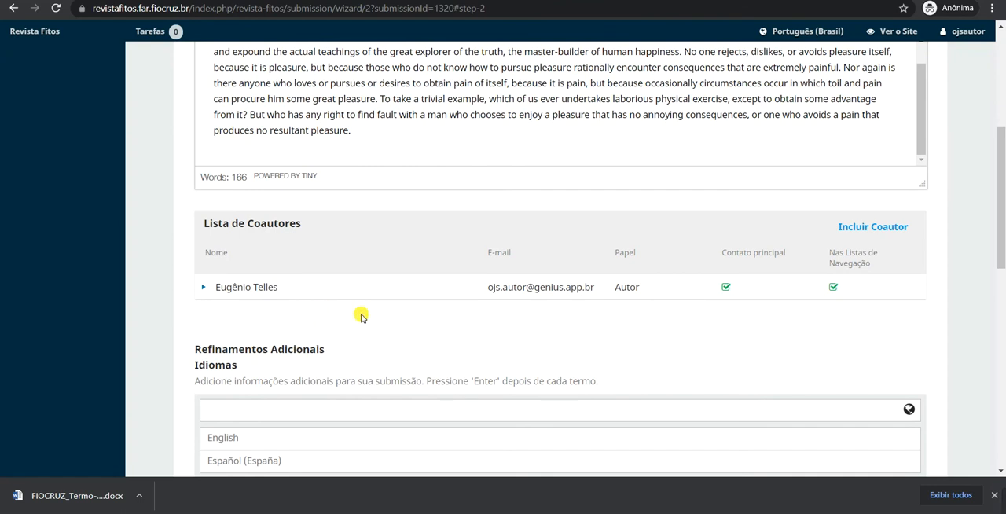
{"action": "scroll", "coordinate": [354, 236], "scroll_direction": "down", "scroll_amount": 2}
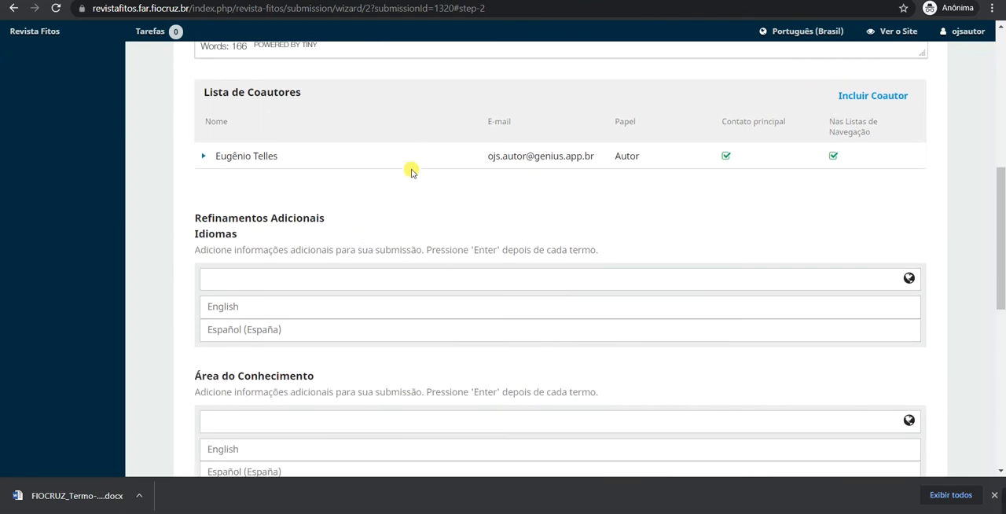
{"action": "scroll", "coordinate": [411, 170], "scroll_direction": "down", "scroll_amount": 2}
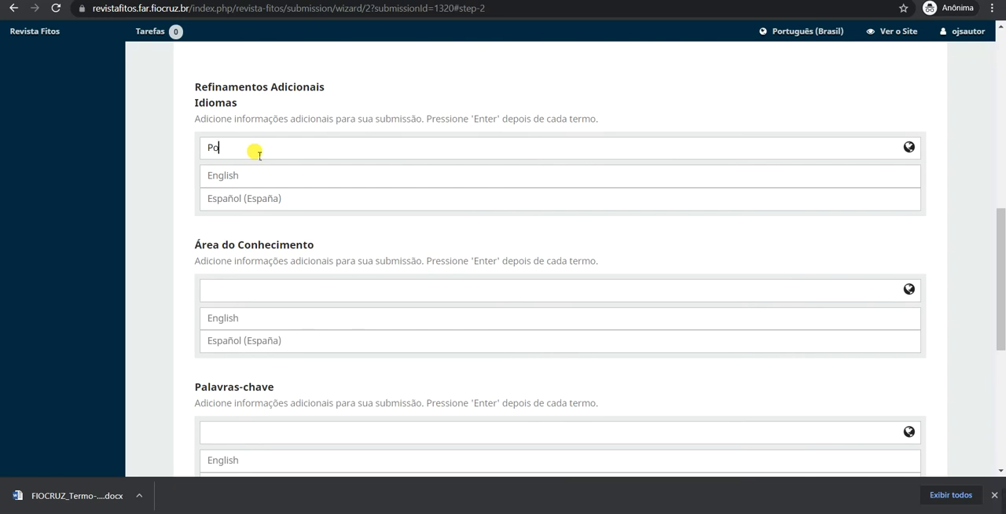
{"action": "type", "text": "rtuguês"}
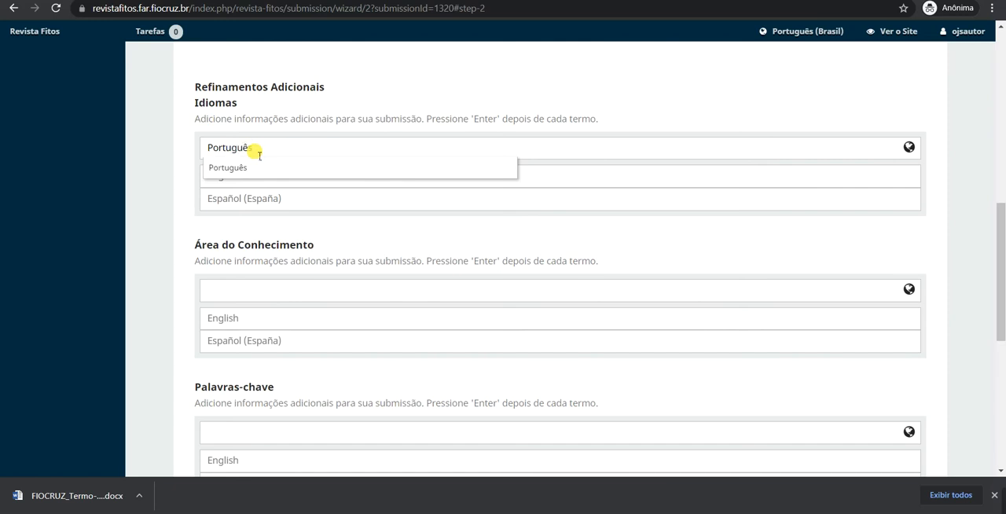
{"action": "left_click", "coordinate": [231, 167]}
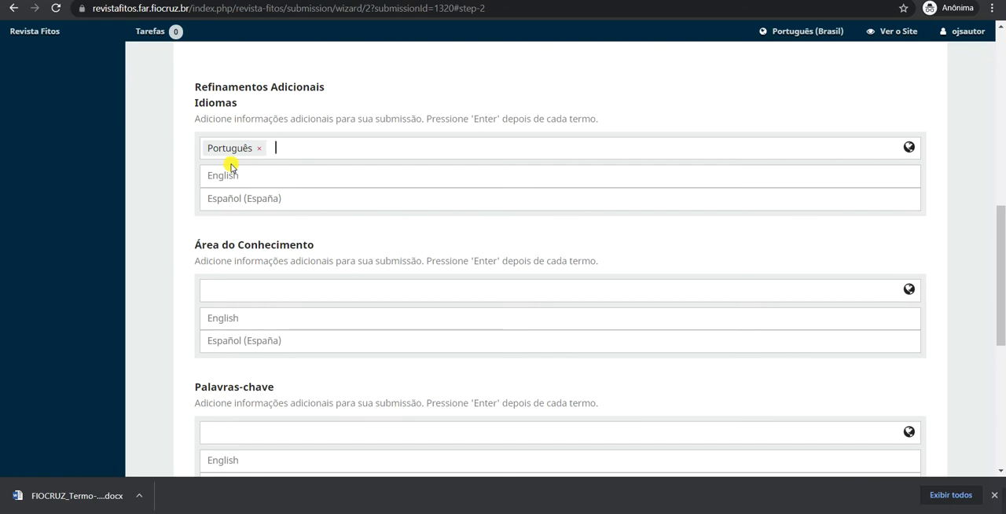
{"action": "left_click", "coordinate": [308, 290]}
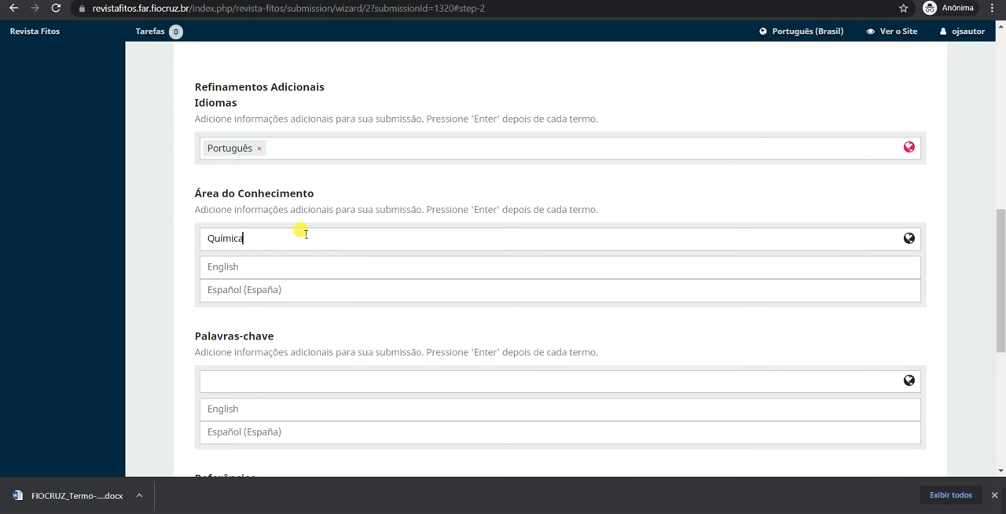
{"action": "key", "text": "Return"}
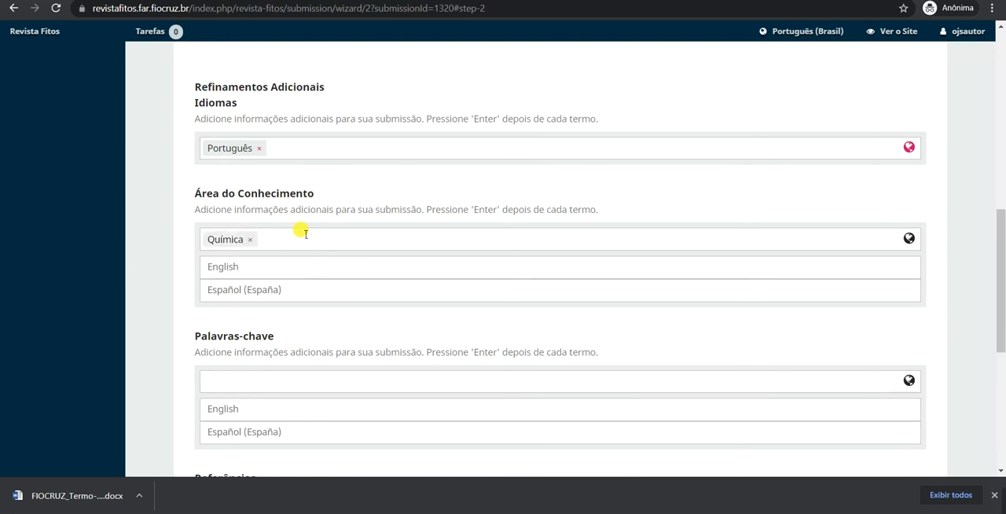
Enter "Palavra 1. Palavra 2." as a single Portuguese term under Palavras-chave, and remove that combined term.
{"action": "scroll", "coordinate": [294, 228], "scroll_direction": "down", "scroll_amount": 2}
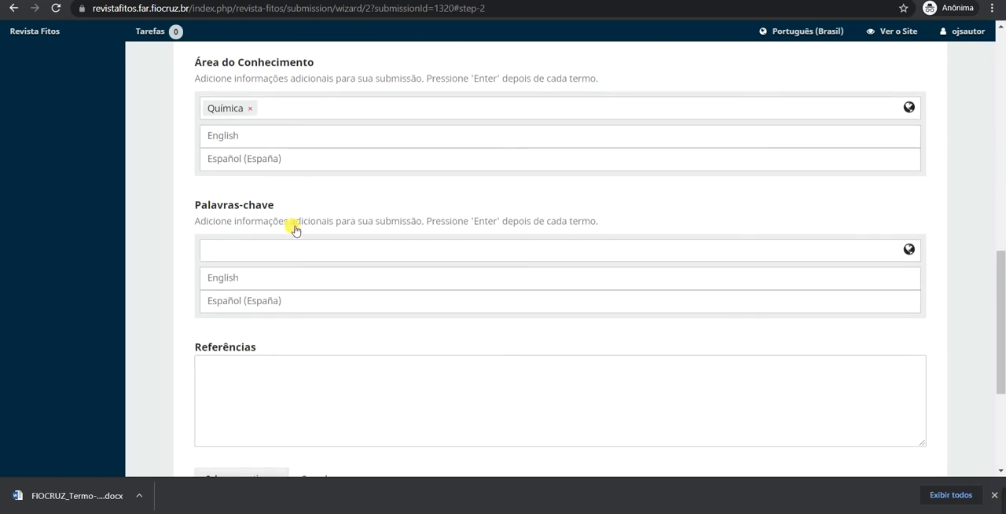
{"action": "left_click", "coordinate": [255, 255]}
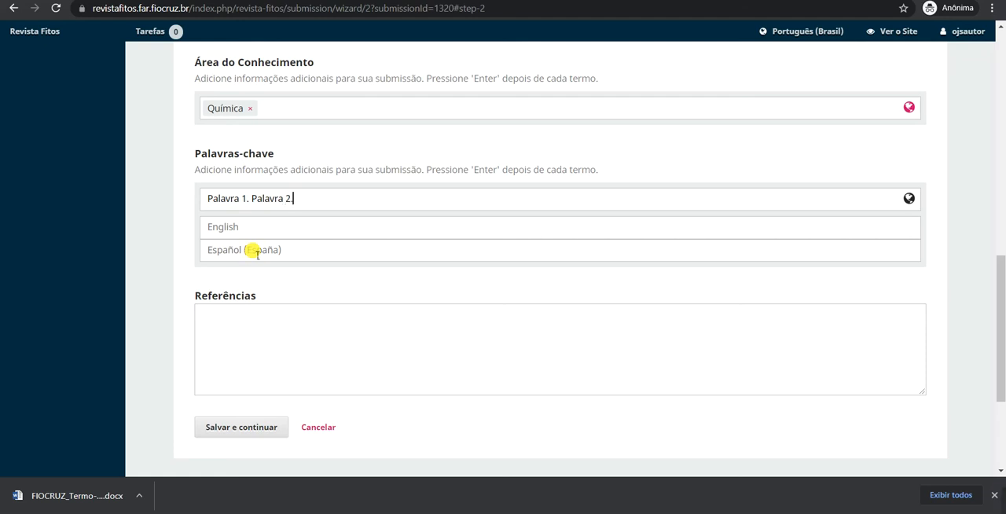
{"action": "left_click", "coordinate": [163, 319]}
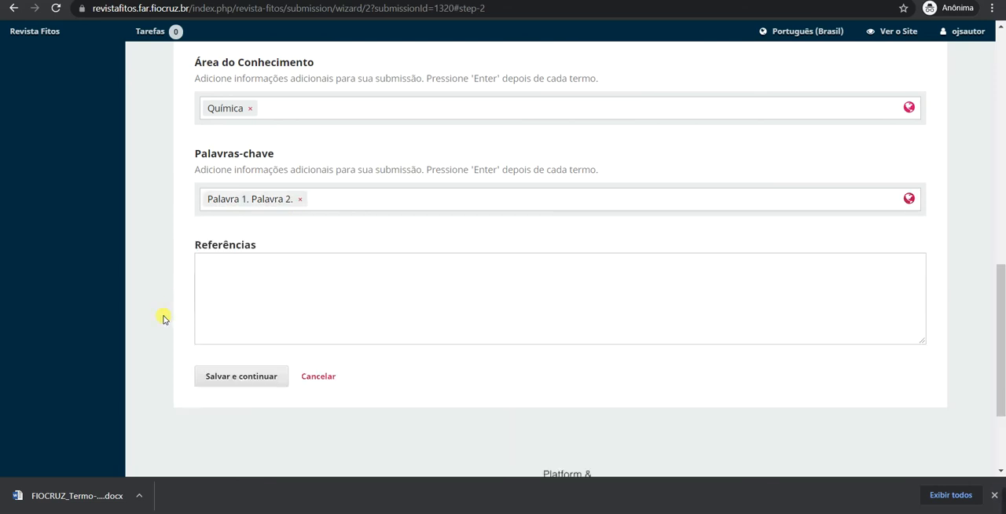
{"action": "left_click_drag", "start_coordinate": [233, 207], "coordinate": [263, 206]}
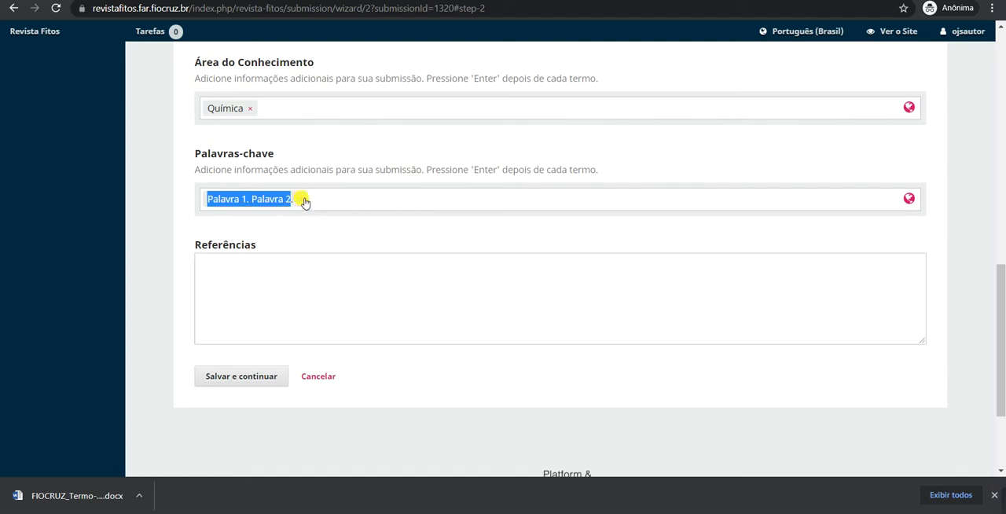
{"action": "left_click", "coordinate": [299, 199]}
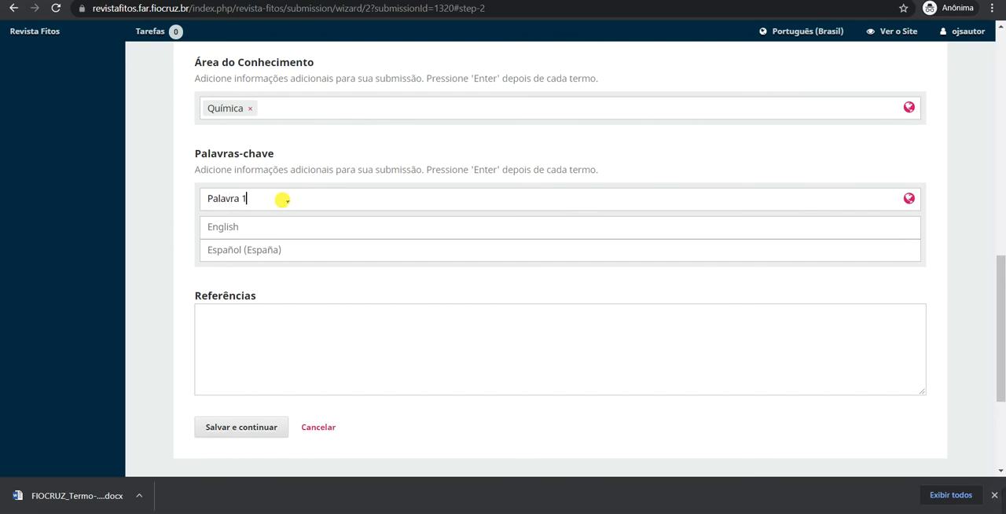
Add "Palavra 1" and "Palavra2" as separate Portuguese keywords, and save the metadata with Referências left empty to continue to confirmation.
{"action": "type", "text": "Palavra 1"}
{"action": "key", "text": "Return"}
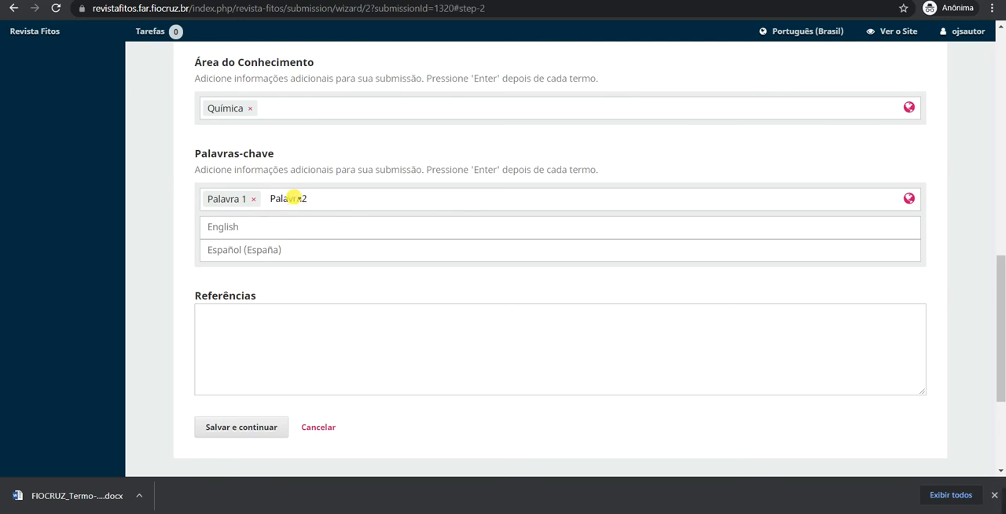
{"action": "key", "text": "Return"}
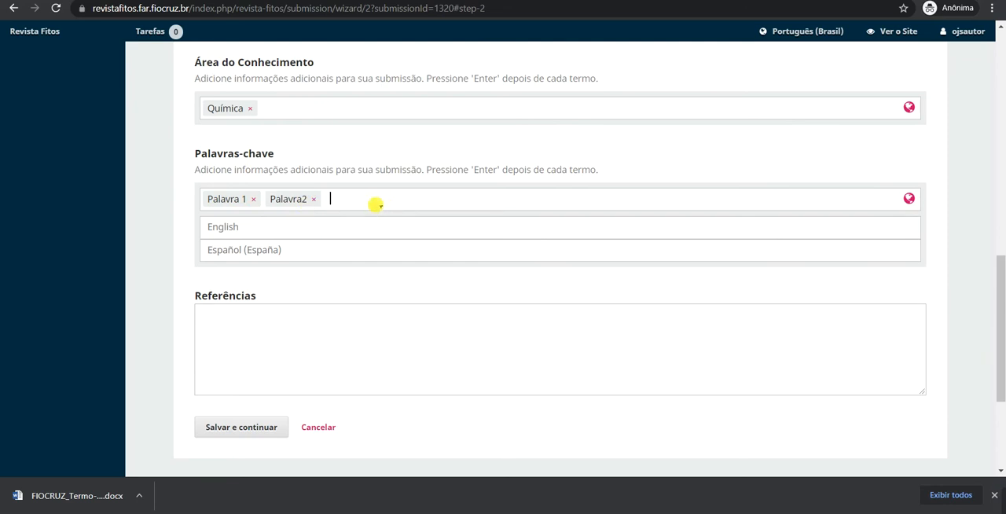
{"action": "left_click", "coordinate": [115, 339]}
{"action": "left_click", "coordinate": [250, 305]}
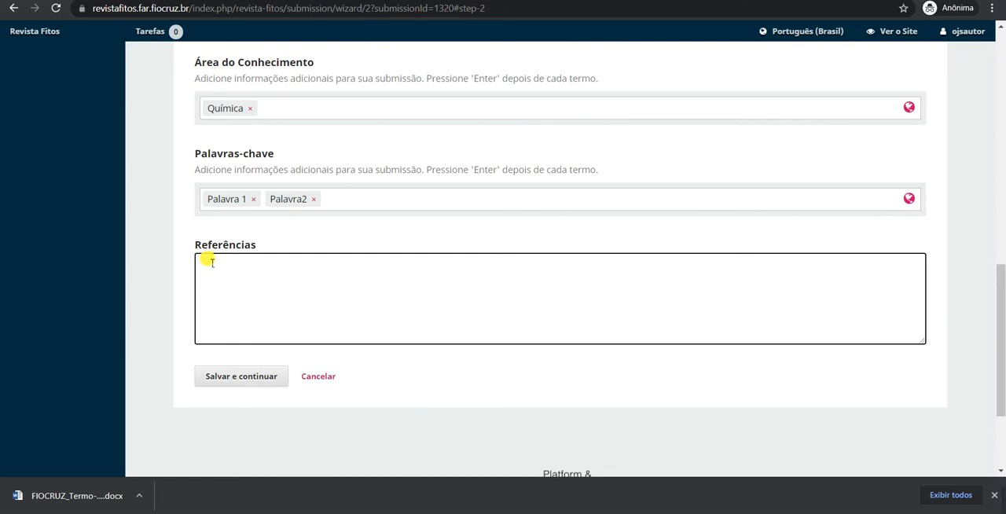
{"action": "left_click", "coordinate": [254, 381]}
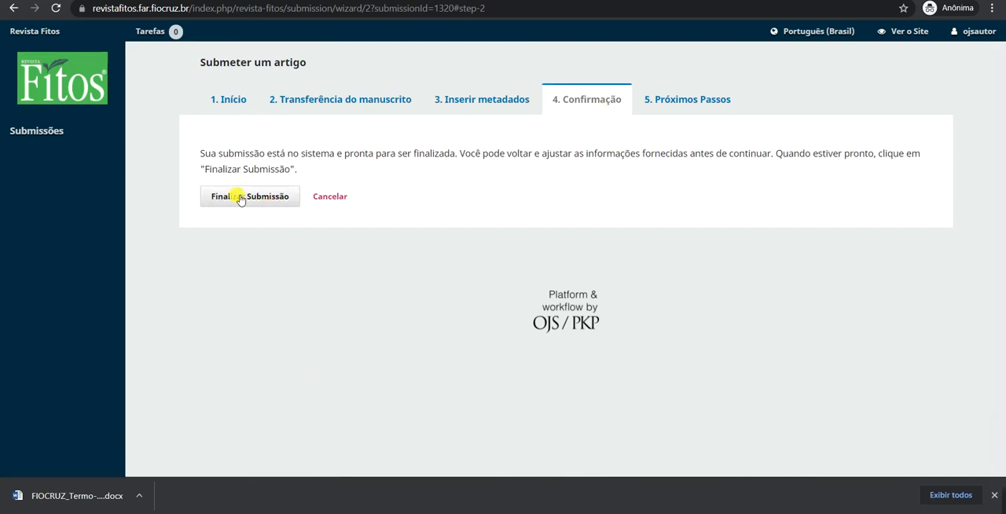
Return to the metadata stage of the submission and review the title, abstract, coauthor list and additional refinements.
{"action": "left_click", "coordinate": [483, 102]}
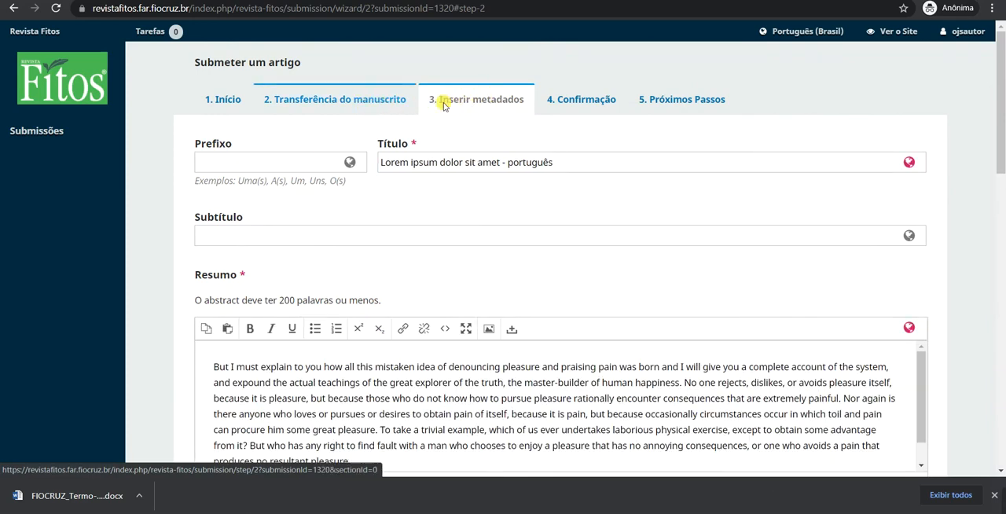
{"action": "scroll", "coordinate": [958, 192], "scroll_direction": "down", "scroll_amount": 2}
{"action": "scroll", "coordinate": [958, 193], "scroll_direction": "down", "scroll_amount": 4}
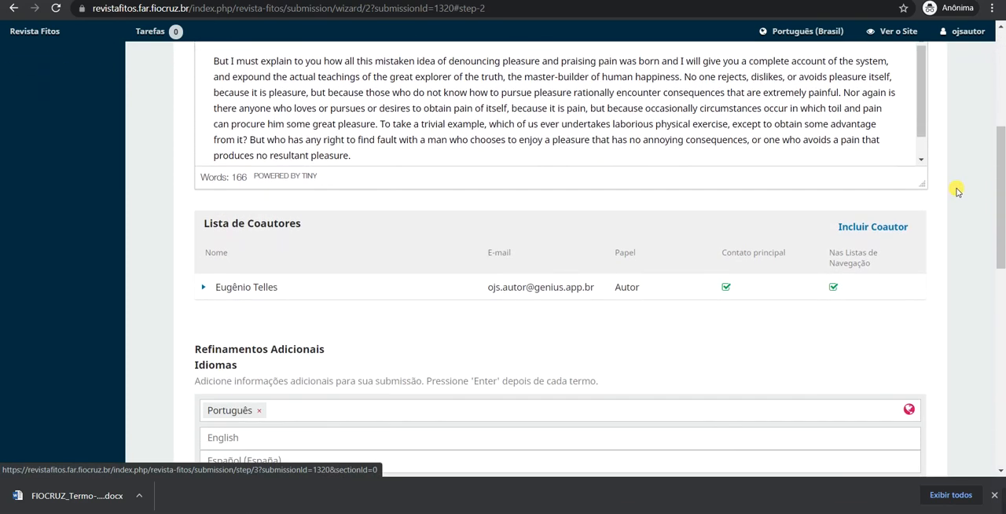
{"action": "scroll", "coordinate": [957, 192], "scroll_direction": "down", "scroll_amount": 2}
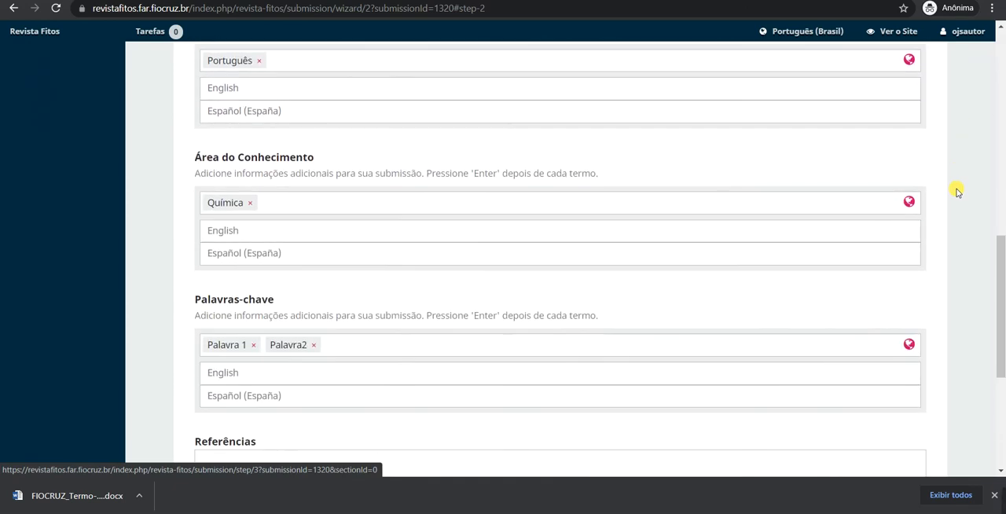
{"action": "scroll", "coordinate": [958, 192], "scroll_direction": "down", "scroll_amount": 3}
{"action": "scroll", "coordinate": [957, 192], "scroll_direction": "up", "scroll_amount": 12}
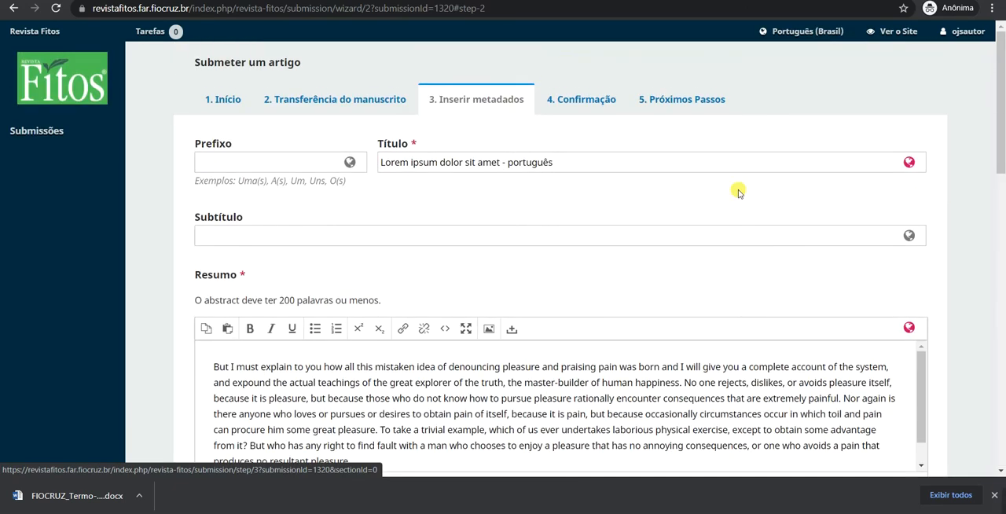
Go back to the confirmation stage, finalize the submission and confirm sending the article to the journal.
{"action": "left_click", "coordinate": [590, 100]}
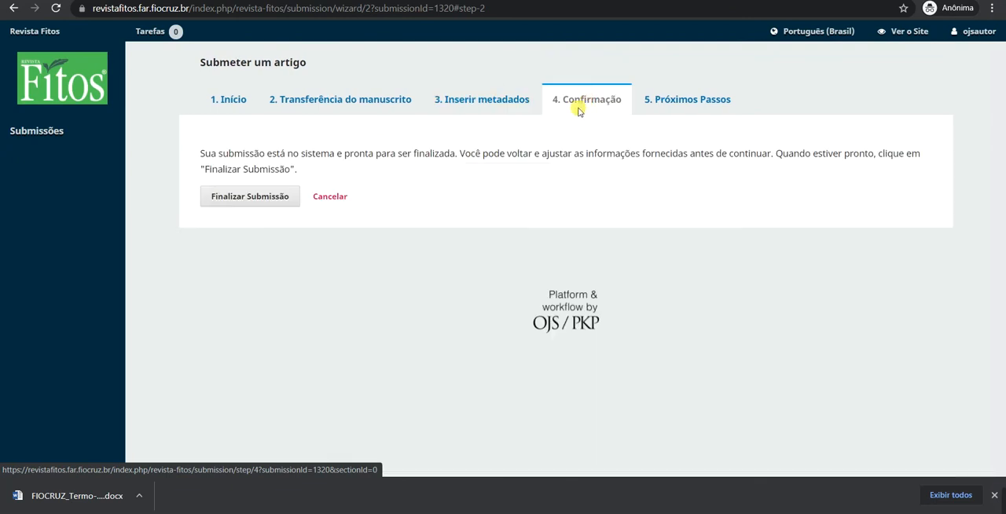
{"action": "left_click", "coordinate": [241, 202]}
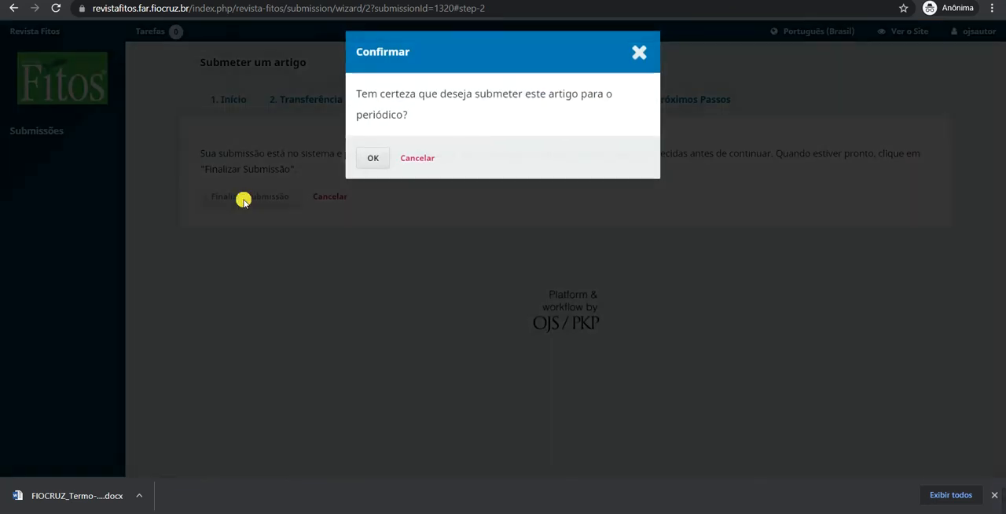
{"action": "left_click", "coordinate": [377, 159]}
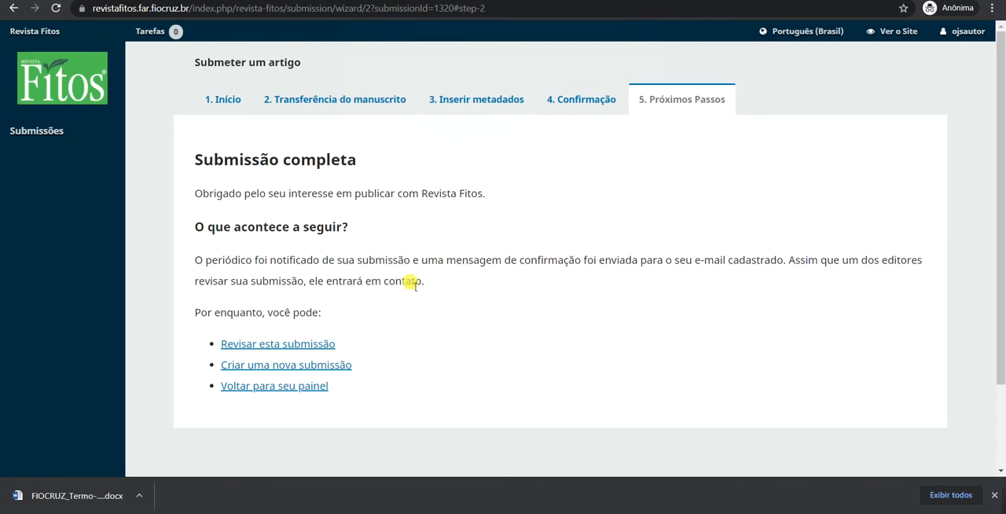
Open the completed submission for review and examine its submitted files and pre-review discussion.
{"action": "left_click", "coordinate": [318, 345]}
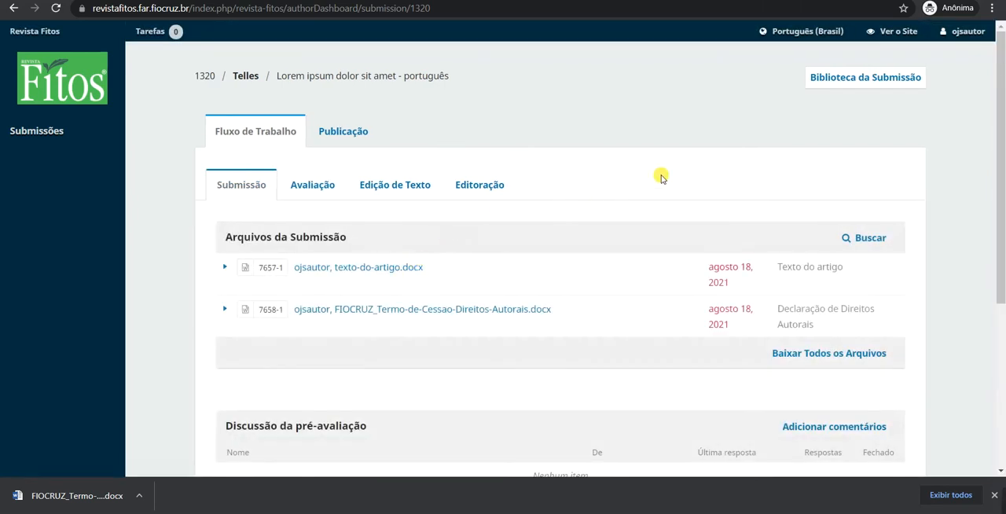
{"action": "scroll", "coordinate": [446, 189], "scroll_direction": "down", "scroll_amount": 2}
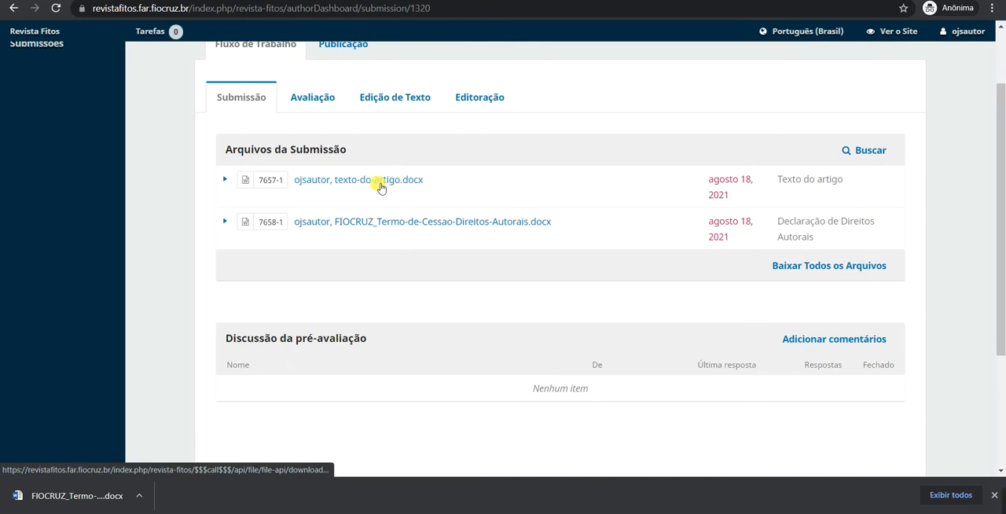
{"action": "scroll", "coordinate": [385, 189], "scroll_direction": "up", "scroll_amount": 1}
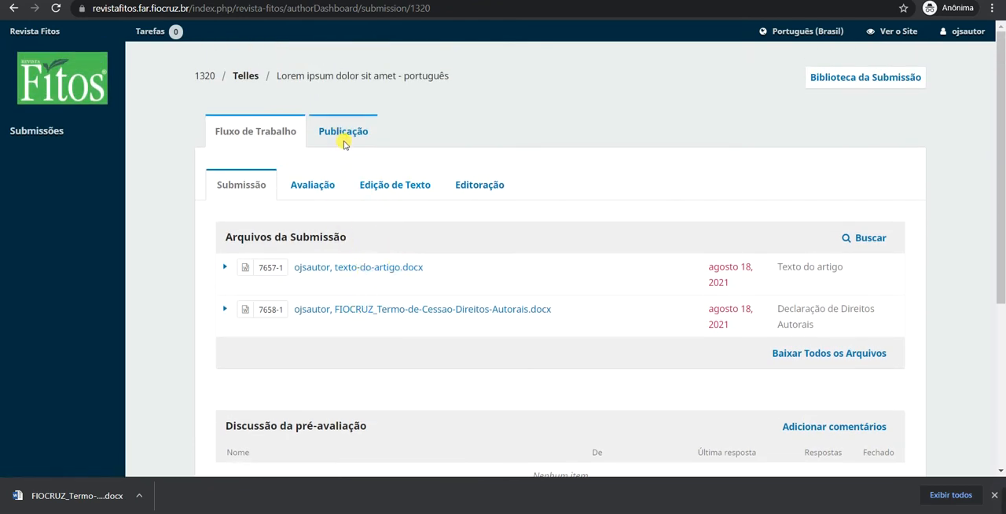
Examine the title and abstract in the submission's publication details, showing the English version beside the Portuguese one.
{"action": "left_click", "coordinate": [342, 132]}
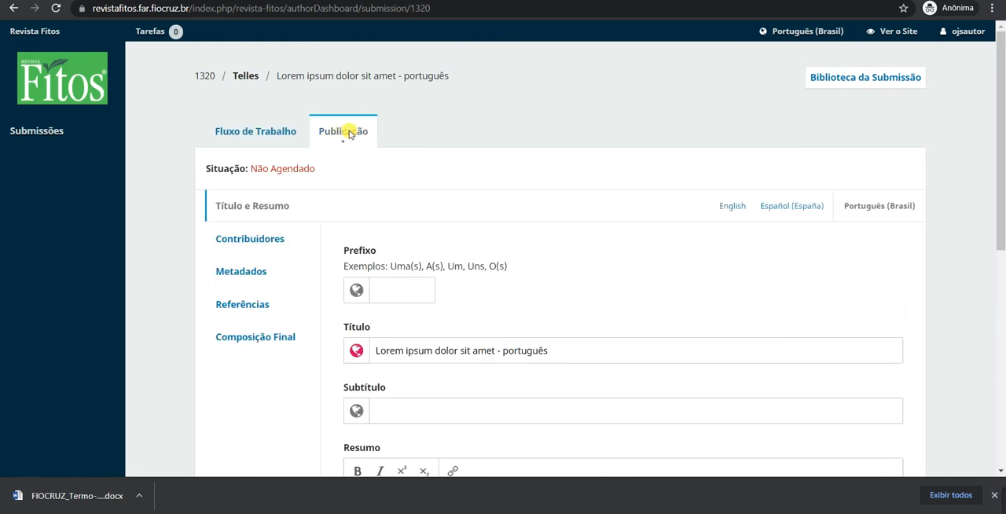
{"action": "scroll", "coordinate": [557, 161], "scroll_direction": "down", "scroll_amount": 2}
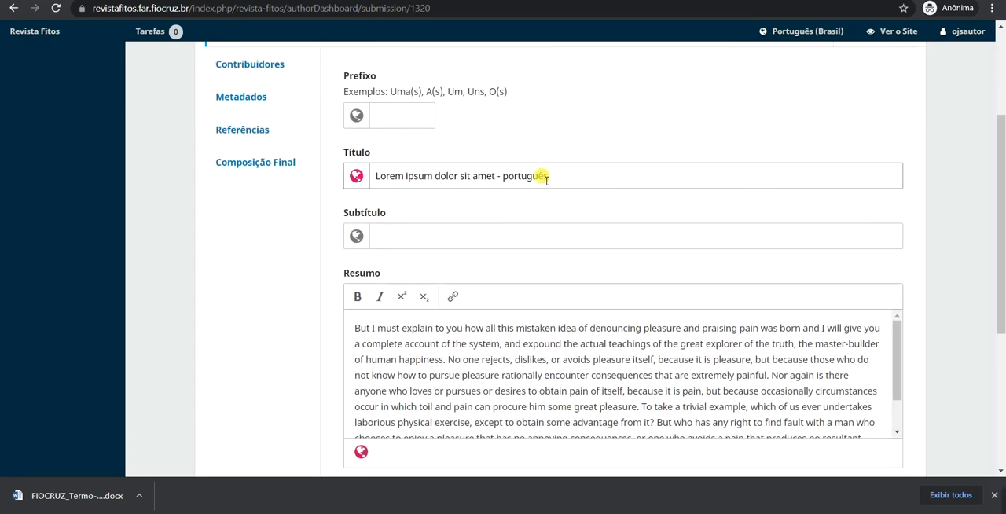
{"action": "left_click_drag", "start_coordinate": [374, 176], "coordinate": [552, 176]}
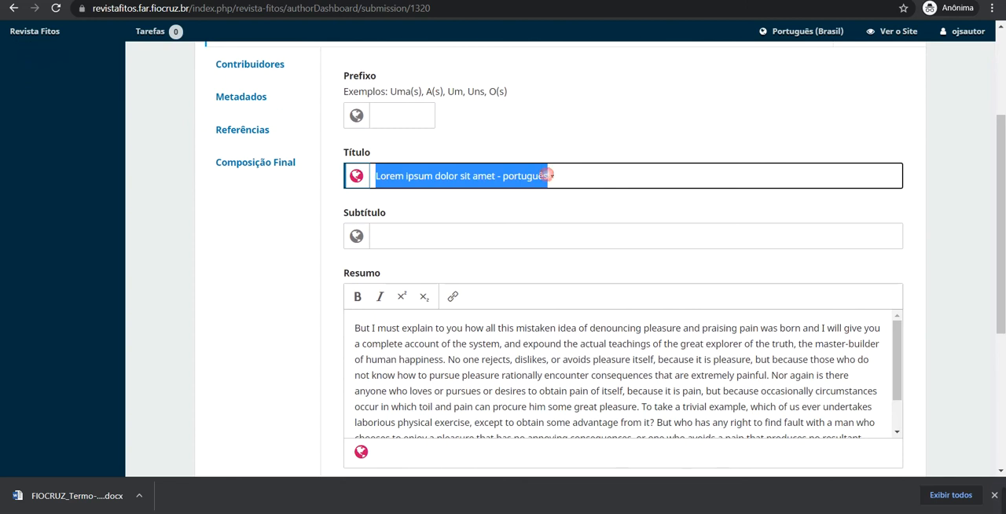
{"action": "scroll", "coordinate": [554, 329], "scroll_direction": "up", "scroll_amount": 2}
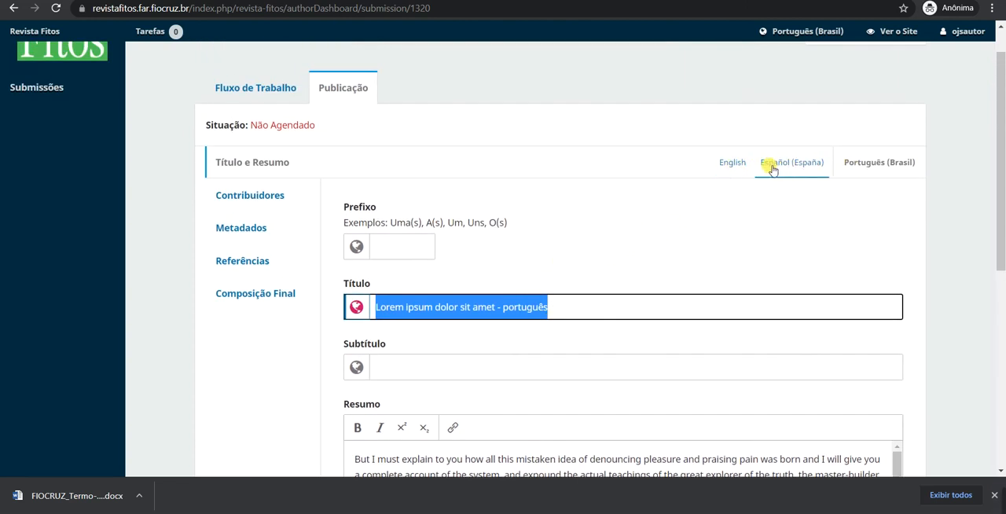
{"action": "left_click", "coordinate": [733, 165]}
{"action": "scroll", "coordinate": [855, 201], "scroll_direction": "down", "scroll_amount": 1}
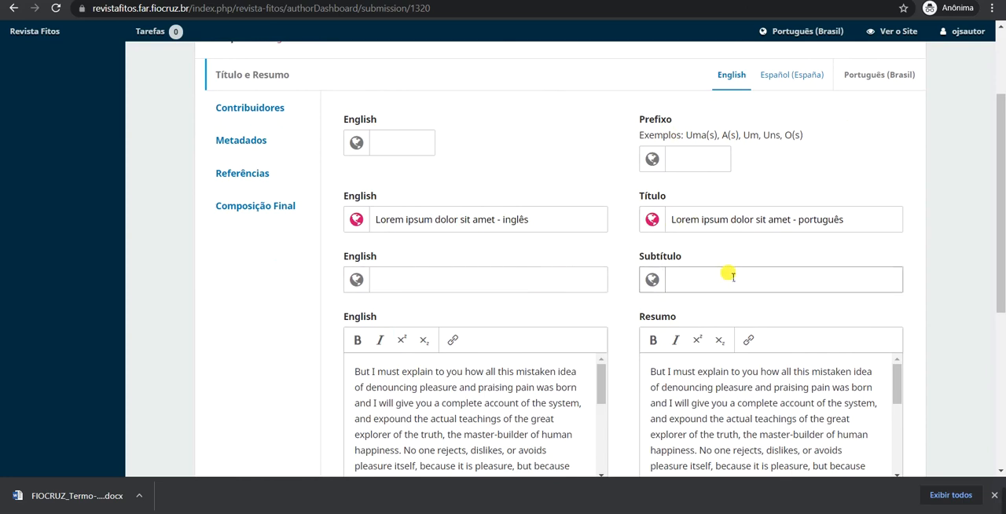
{"action": "scroll", "coordinate": [708, 260], "scroll_direction": "down", "scroll_amount": 2}
{"action": "scroll", "coordinate": [722, 299], "scroll_direction": "up", "scroll_amount": 2}
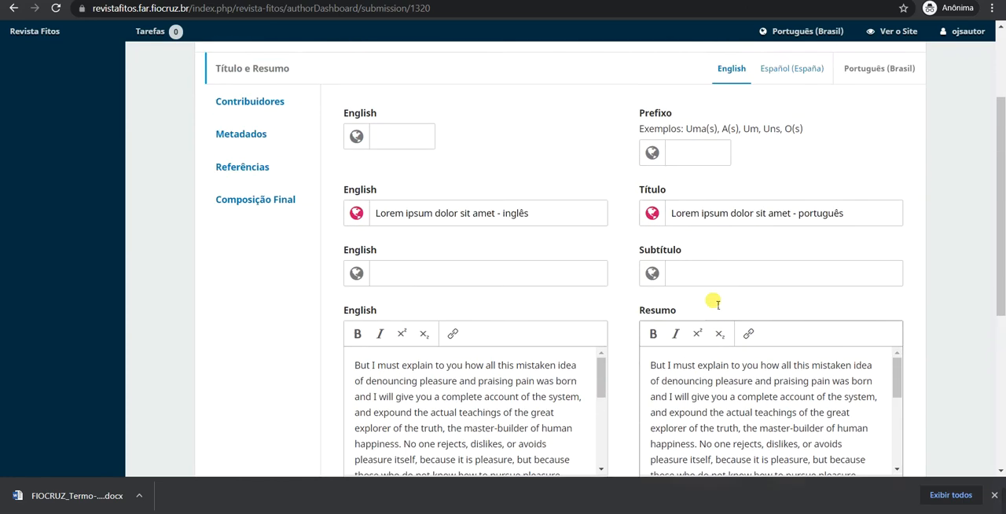
{"action": "scroll", "coordinate": [718, 303], "scroll_direction": "up", "scroll_amount": 1}
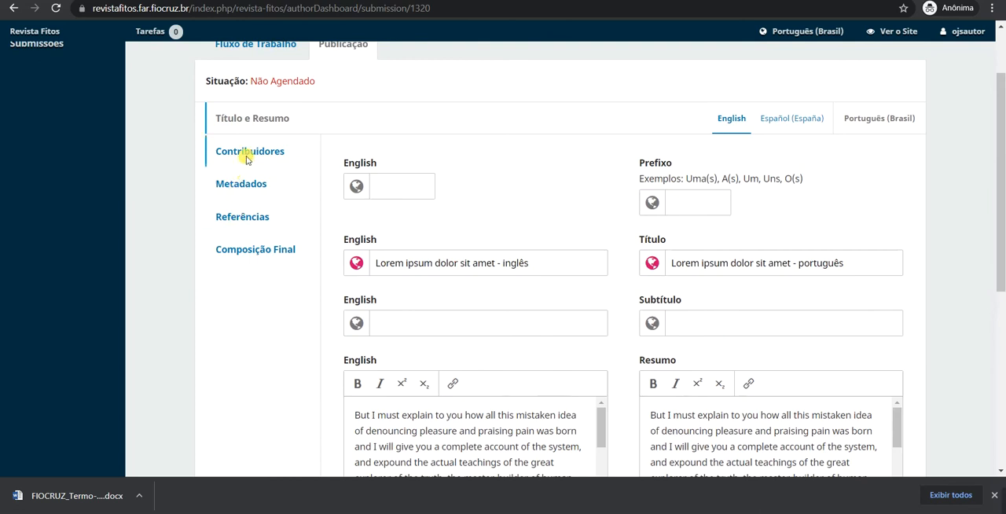
Review the publication's contributors, metadata, references and final composition sections.
{"action": "left_click", "coordinate": [247, 157]}
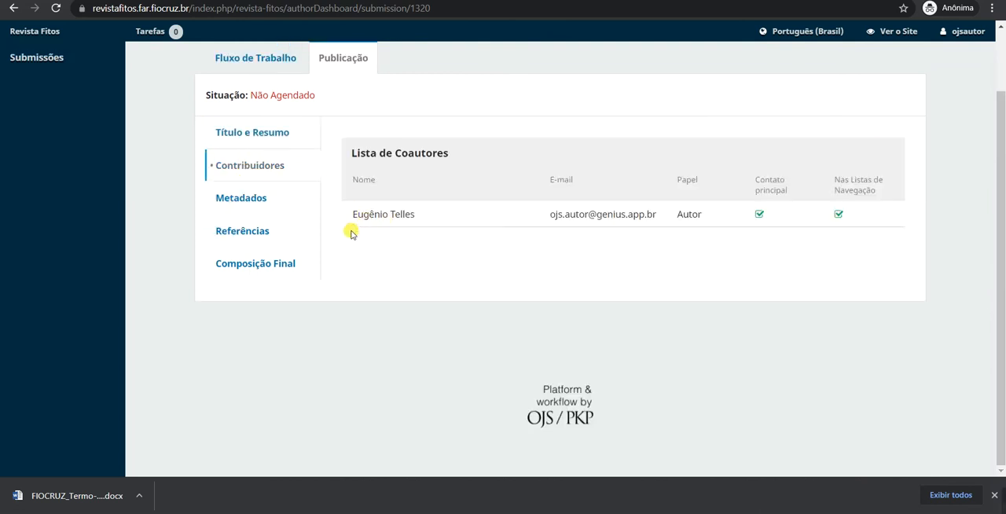
{"action": "left_click", "coordinate": [244, 199]}
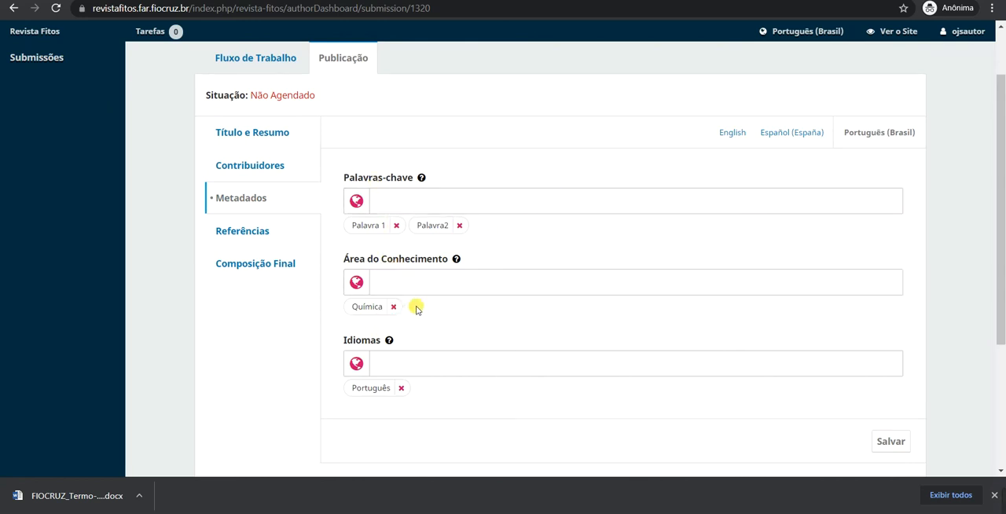
{"action": "left_click", "coordinate": [256, 231]}
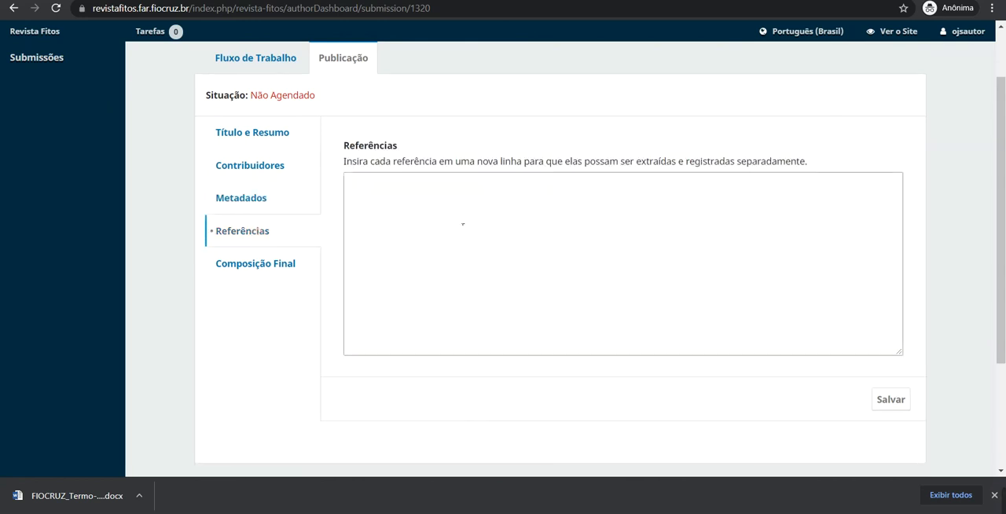
{"action": "left_click", "coordinate": [355, 184]}
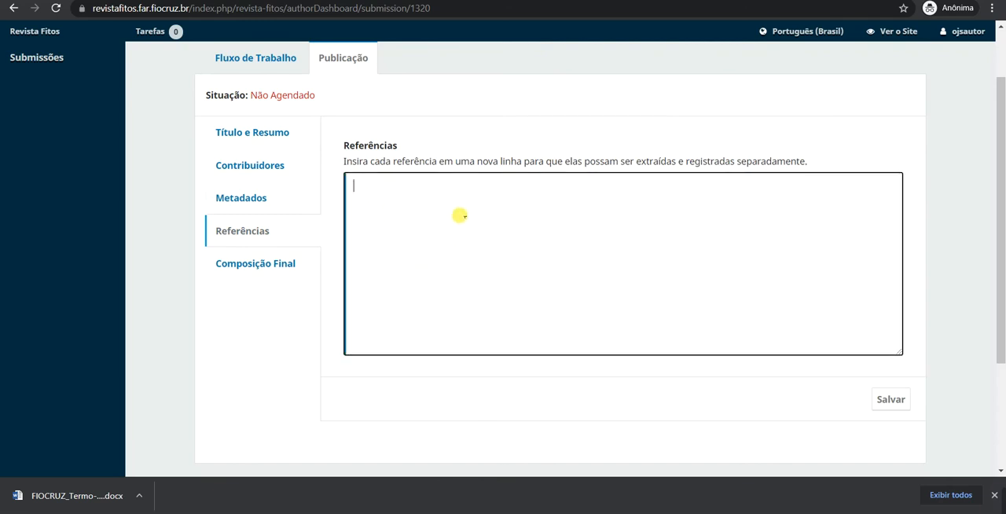
{"action": "left_click", "coordinate": [265, 265]}
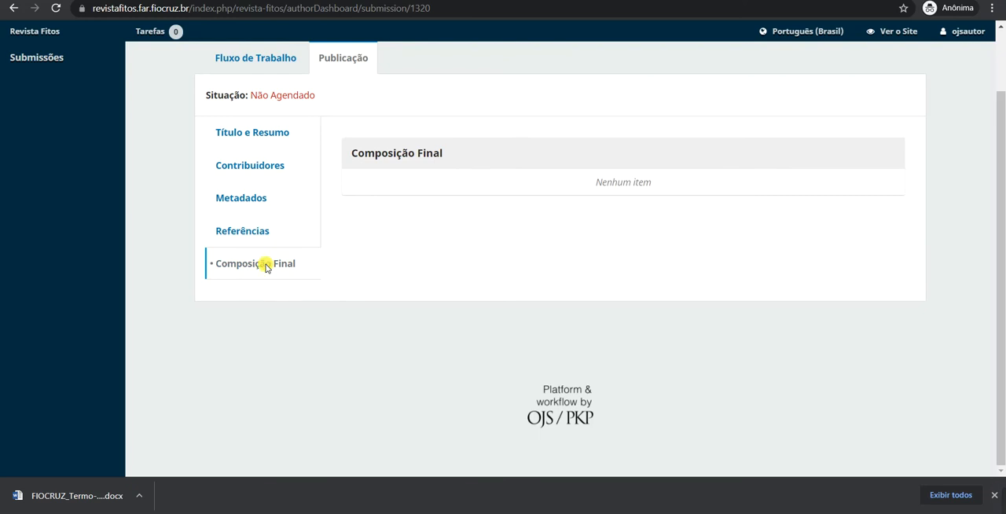
{"action": "scroll", "coordinate": [315, 268], "scroll_direction": "up", "scroll_amount": 1}
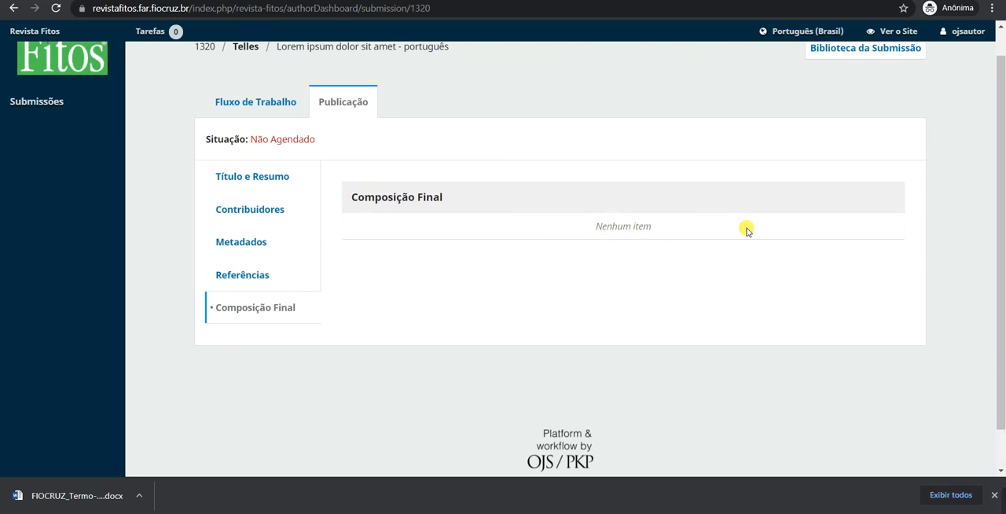
{"action": "scroll", "coordinate": [339, 145], "scroll_direction": "up", "scroll_amount": 1}
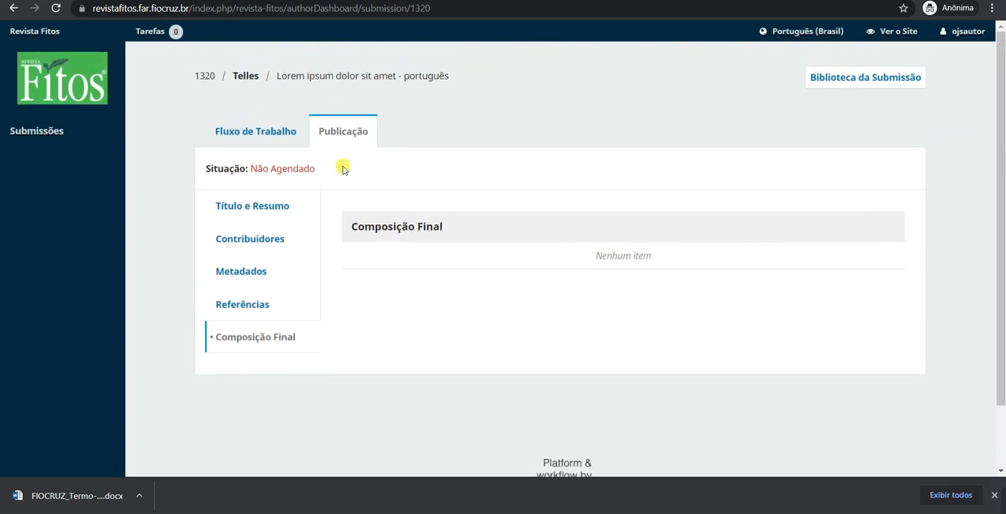
Look over the submission's workflow stages from Submissão to Editoração, and return to the publication details.
{"action": "left_click", "coordinate": [261, 134]}
{"action": "left_click", "coordinate": [241, 187]}
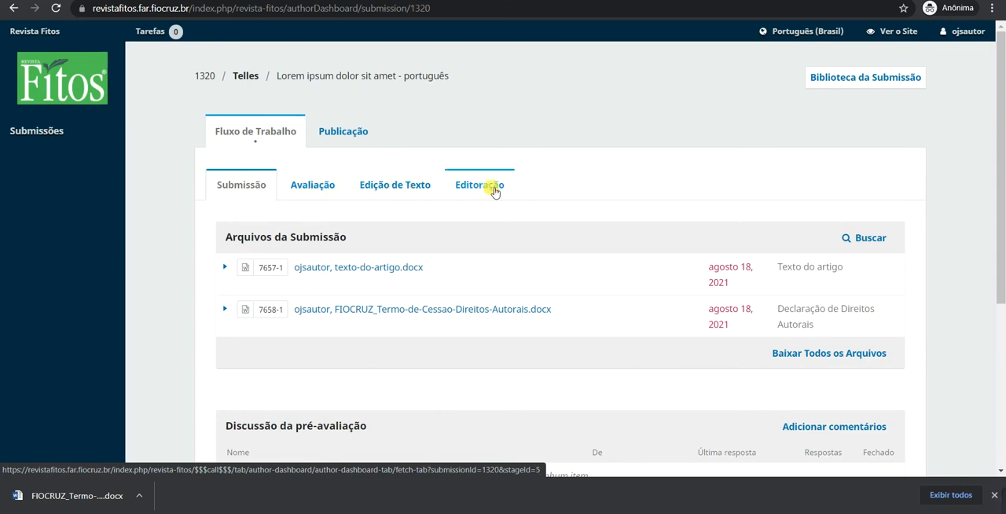
{"action": "left_click", "coordinate": [343, 132]}
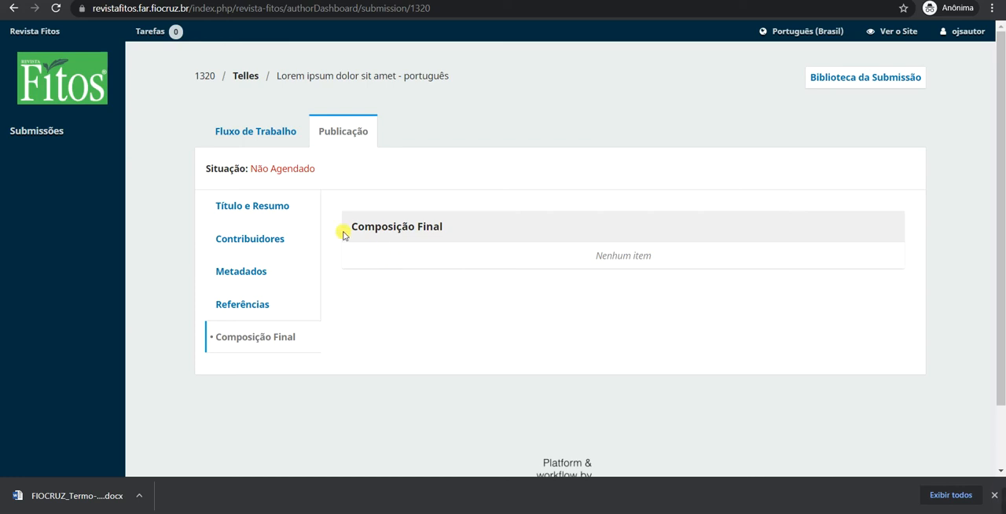
Return to the submission's workflow and examine the submitted files and the pre-review discussion area.
{"action": "left_click", "coordinate": [264, 208]}
{"action": "left_click", "coordinate": [266, 128]}
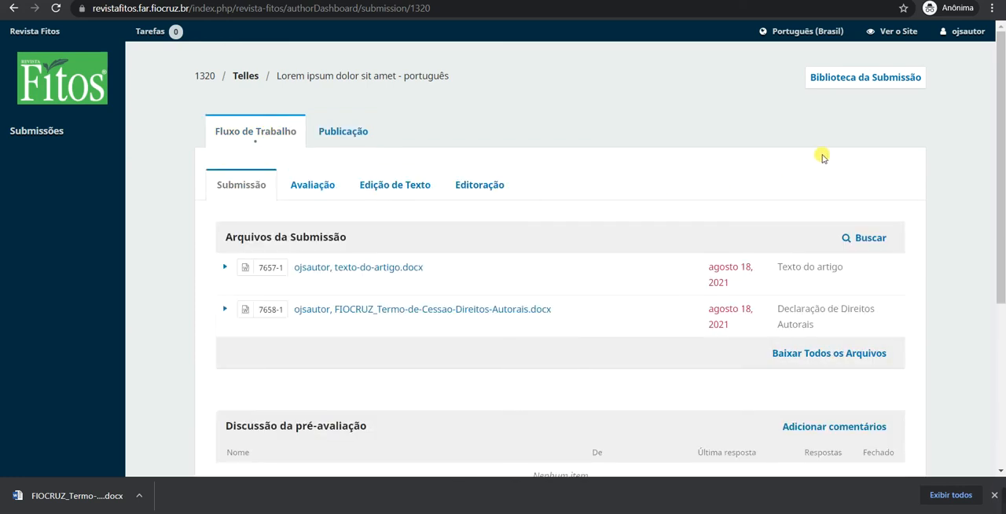
{"action": "scroll", "coordinate": [822, 155], "scroll_direction": "down", "scroll_amount": 1}
{"action": "scroll", "coordinate": [970, 179], "scroll_direction": "down", "scroll_amount": 2}
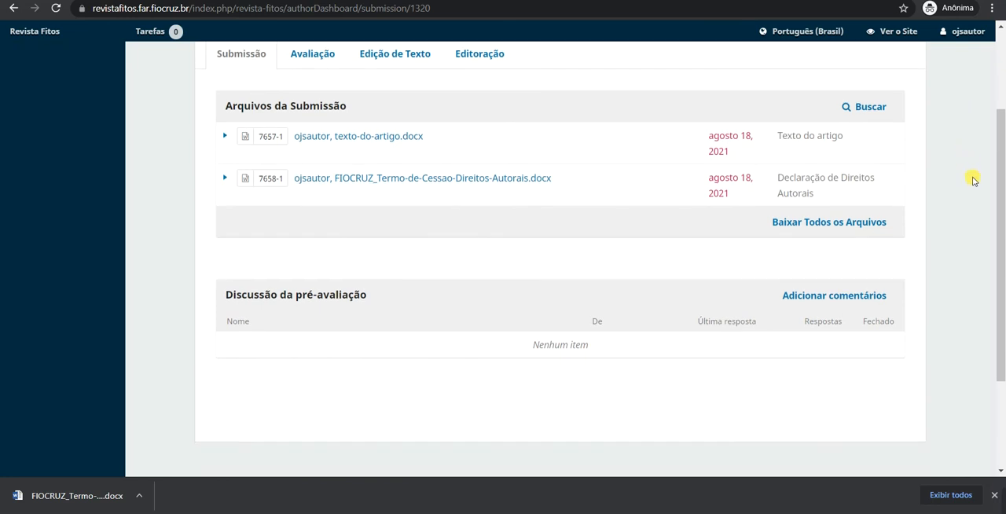
{"action": "scroll", "coordinate": [970, 189], "scroll_direction": "up", "scroll_amount": 3}
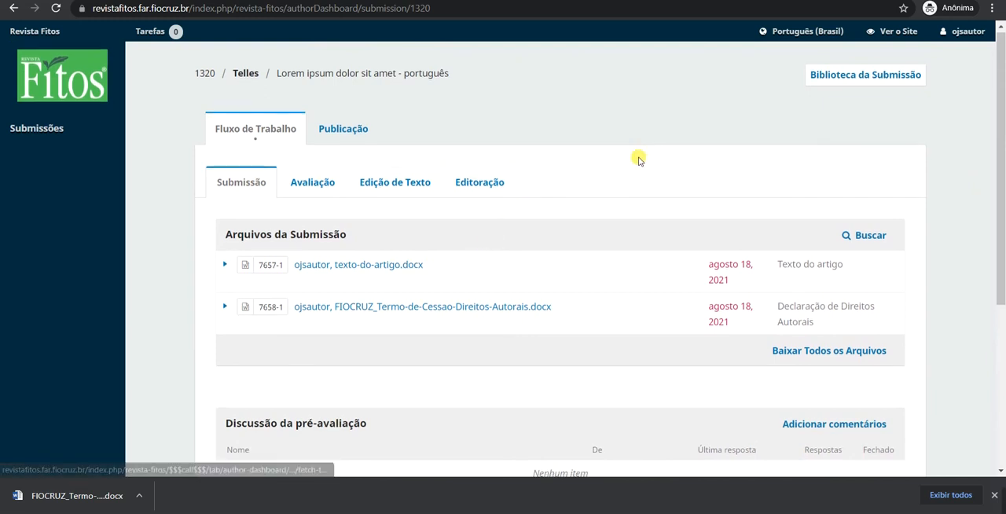
{"action": "scroll", "coordinate": [629, 155], "scroll_direction": "down", "scroll_amount": 1}
{"action": "scroll", "coordinate": [624, 135], "scroll_direction": "up", "scroll_amount": 1}
{"action": "scroll", "coordinate": [619, 134], "scroll_direction": "down", "scroll_amount": 1}
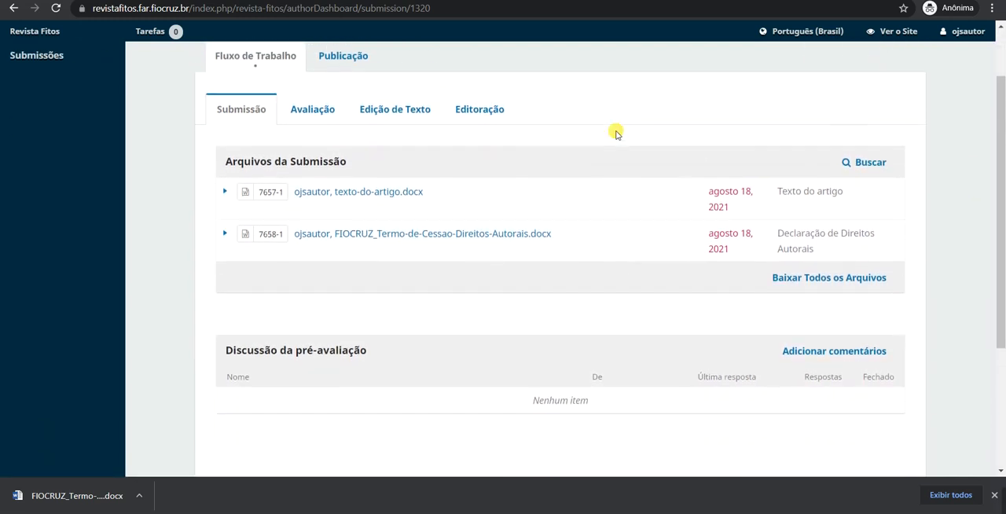
{"action": "scroll", "coordinate": [551, 291], "scroll_direction": "down", "scroll_amount": 1}
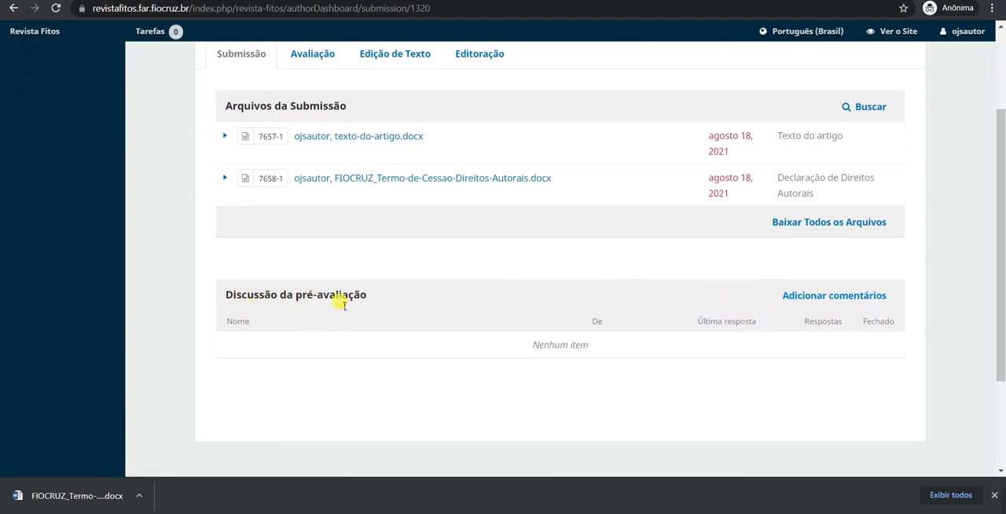
{"action": "scroll", "coordinate": [568, 281], "scroll_direction": "up", "scroll_amount": 1}
{"action": "scroll", "coordinate": [569, 283], "scroll_direction": "down", "scroll_amount": 2}
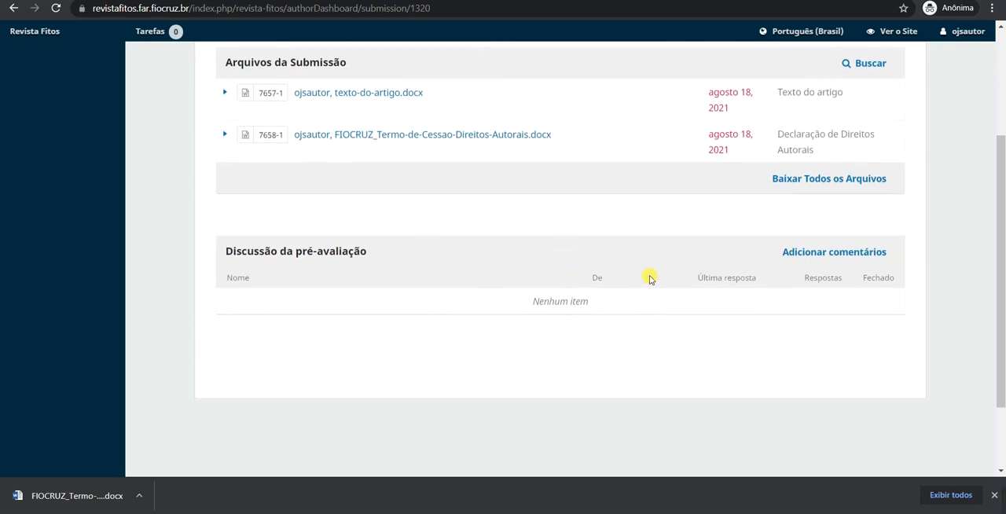
{"action": "scroll", "coordinate": [647, 275], "scroll_direction": "up", "scroll_amount": 1}
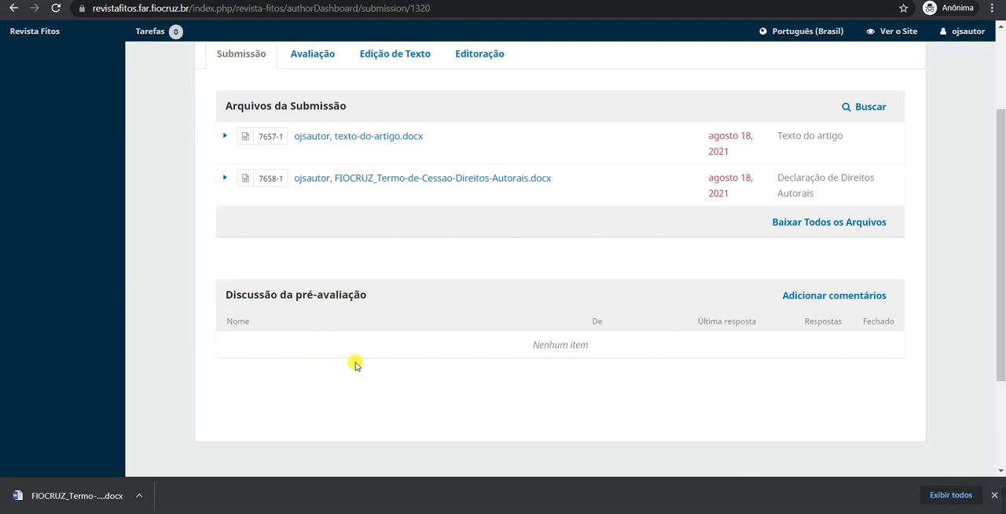
{"action": "scroll", "coordinate": [358, 360], "scroll_direction": "up", "scroll_amount": 2}
{"action": "scroll", "coordinate": [496, 181], "scroll_direction": "down", "scroll_amount": 1}
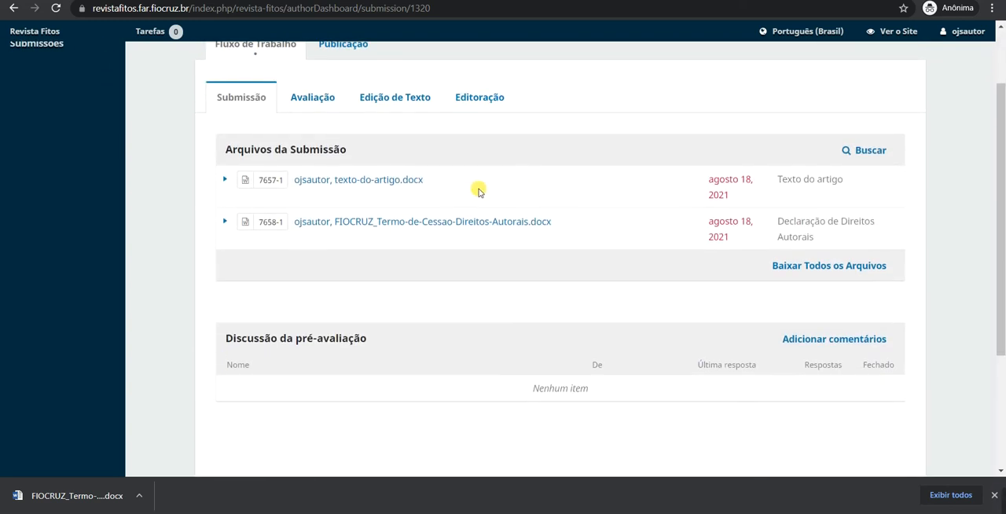
{"action": "scroll", "coordinate": [479, 192], "scroll_direction": "down", "scroll_amount": 1}
{"action": "scroll", "coordinate": [544, 218], "scroll_direction": "up", "scroll_amount": 2}
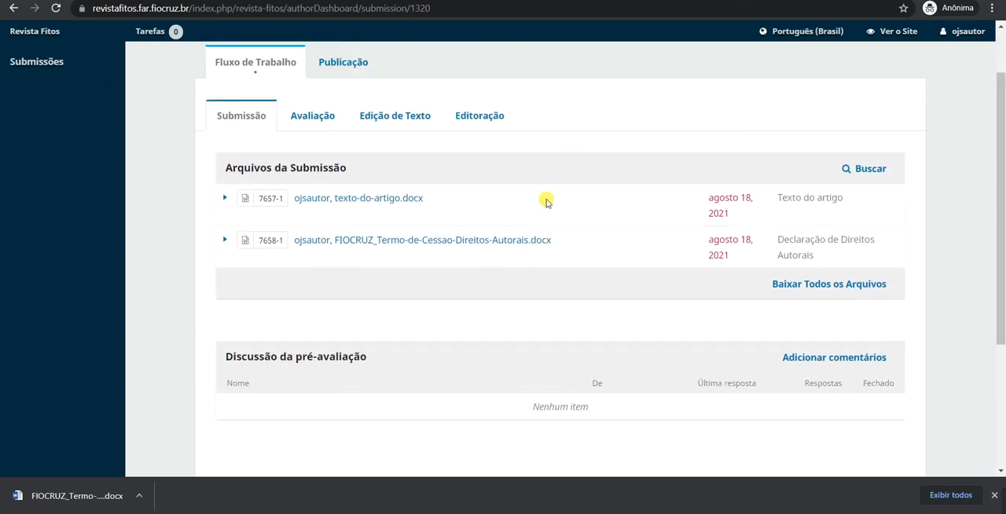
{"action": "scroll", "coordinate": [534, 197], "scroll_direction": "up", "scroll_amount": 1}
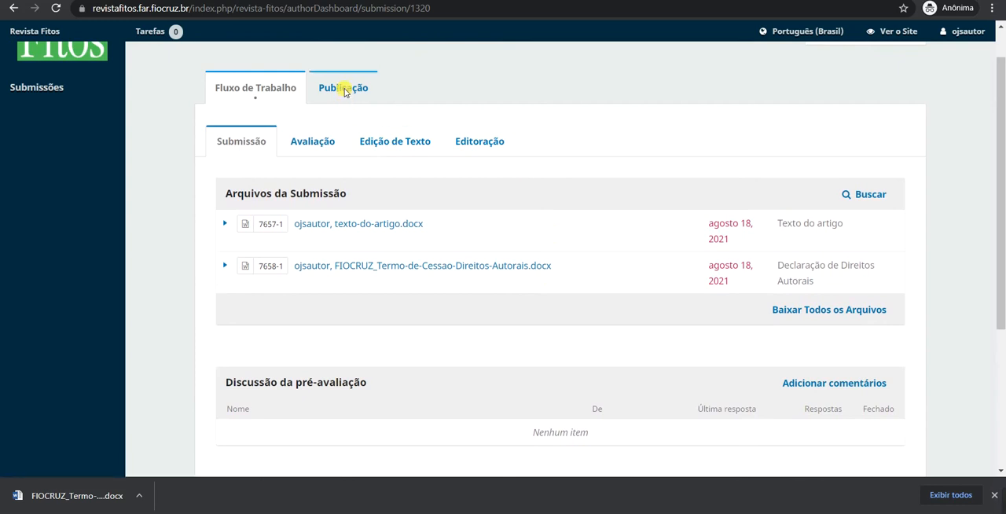
Try to clear the Portuguese abstract in the title and abstract section of the publication details.
{"action": "scroll", "coordinate": [345, 91], "scroll_direction": "up", "scroll_amount": 1}
{"action": "left_click", "coordinate": [354, 130]}
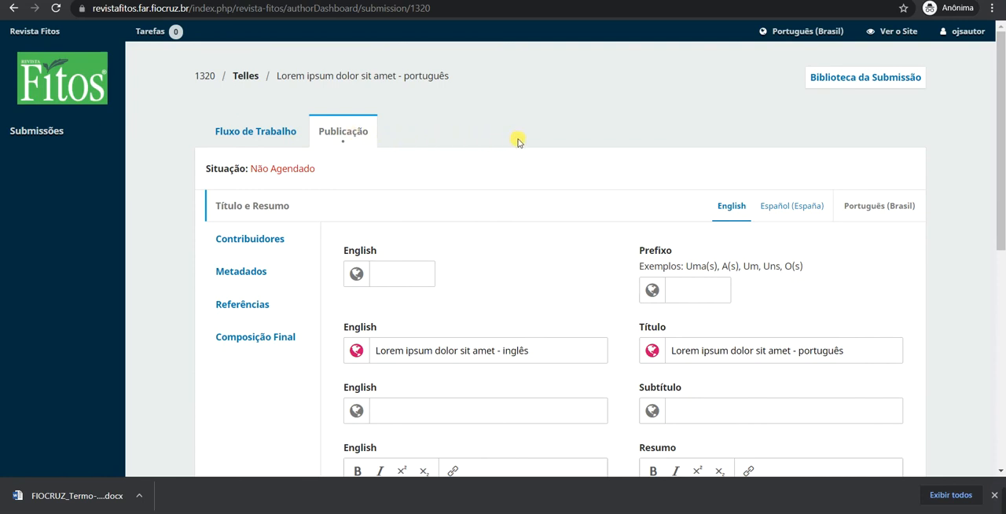
{"action": "scroll", "coordinate": [668, 197], "scroll_direction": "down", "scroll_amount": 2}
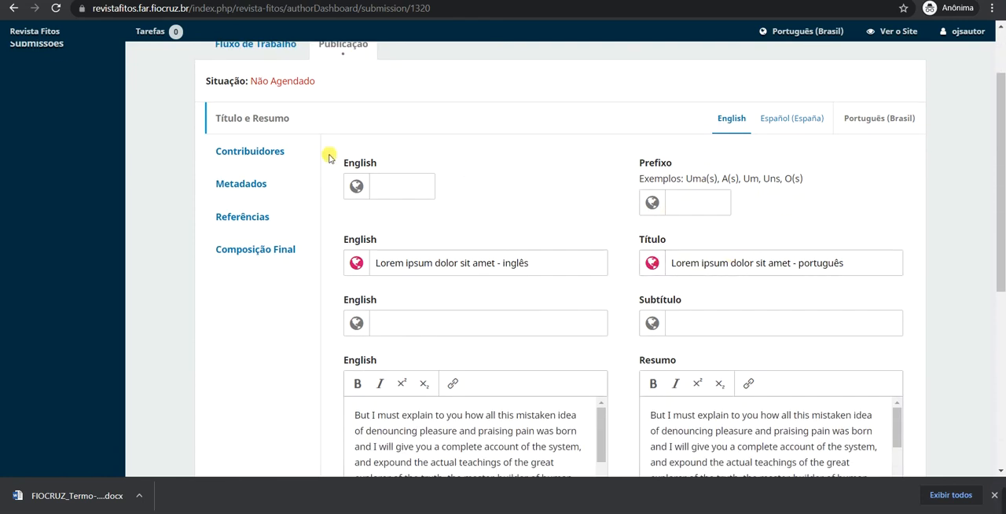
{"action": "scroll", "coordinate": [550, 149], "scroll_direction": "down", "scroll_amount": 2}
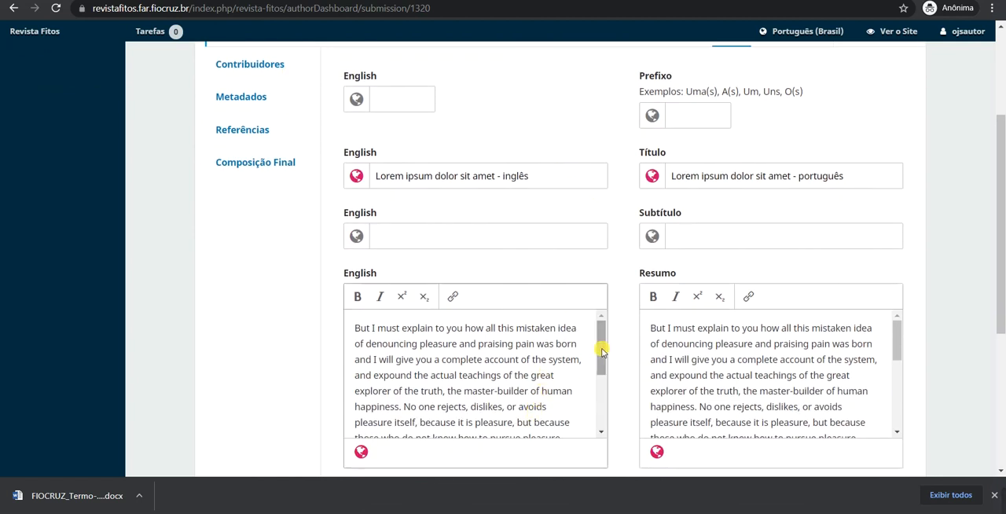
{"action": "triple_click", "coordinate": [723, 390]}
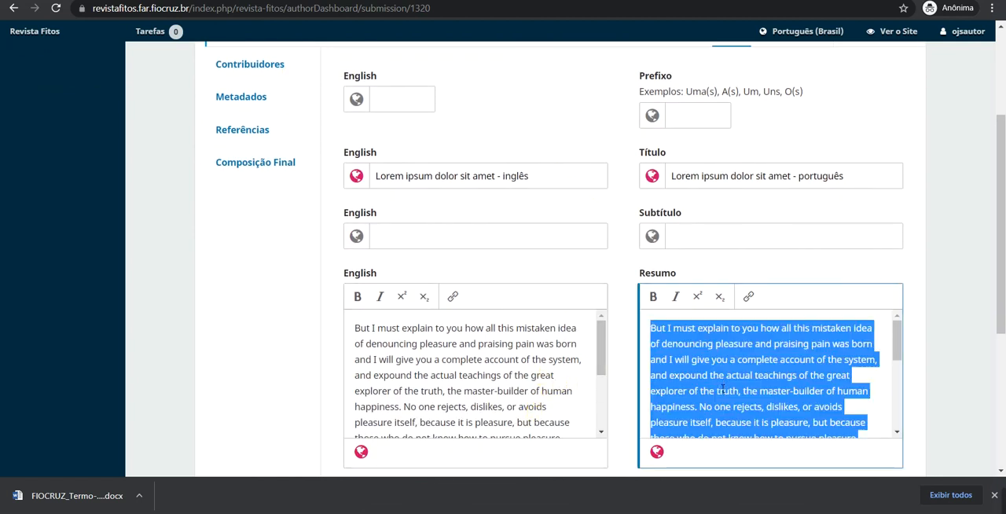
{"action": "key", "text": "BackSpace"}
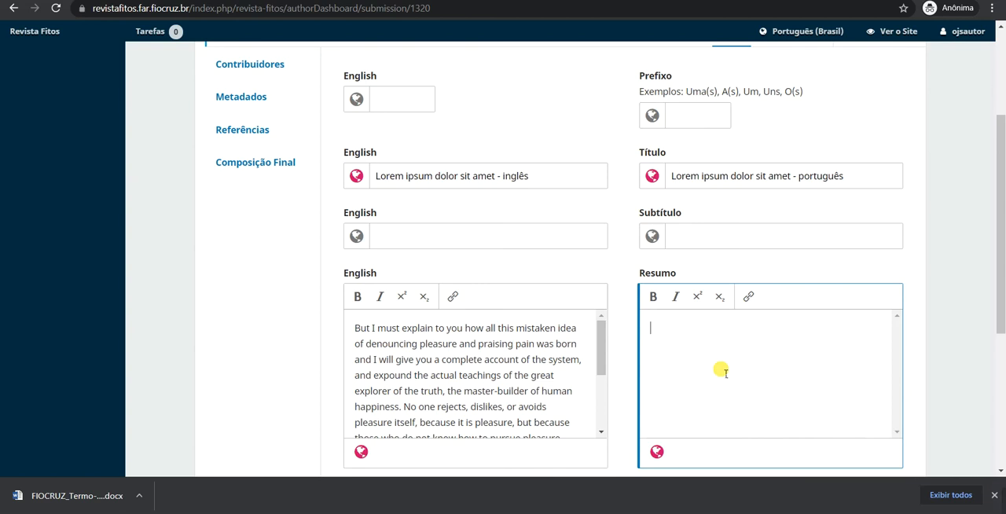
{"action": "scroll", "coordinate": [818, 360], "scroll_direction": "down", "scroll_amount": 3}
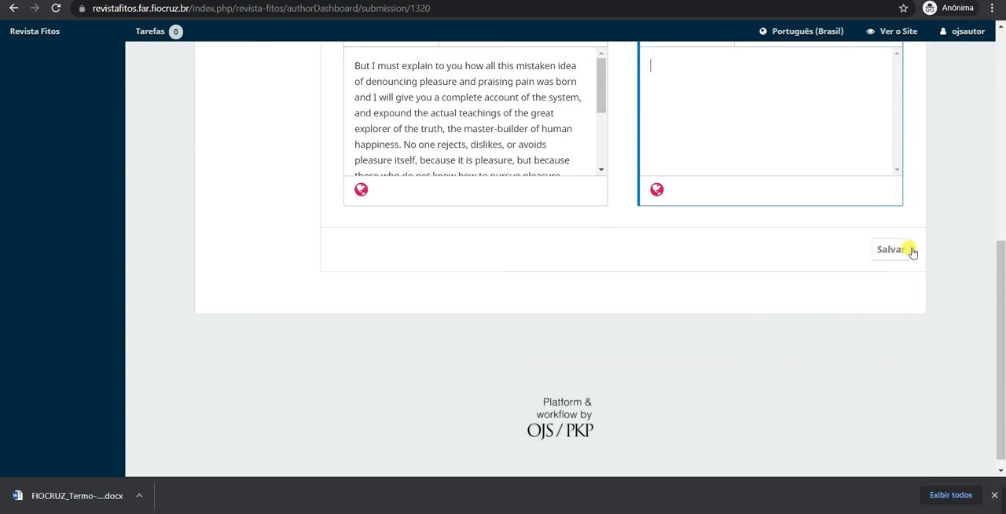
{"action": "scroll", "coordinate": [893, 257], "scroll_direction": "up", "scroll_amount": 1}
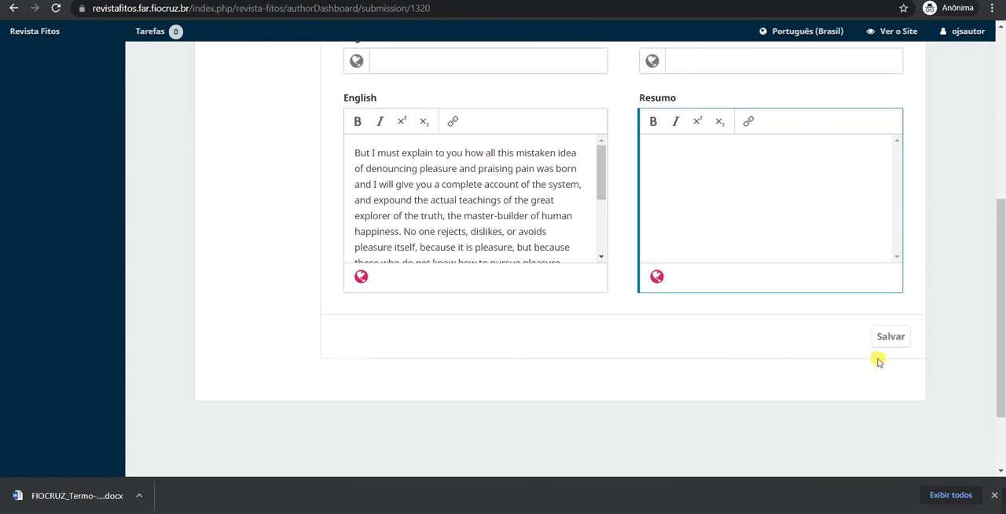
{"action": "scroll", "coordinate": [970, 275], "scroll_direction": "up", "scroll_amount": 3}
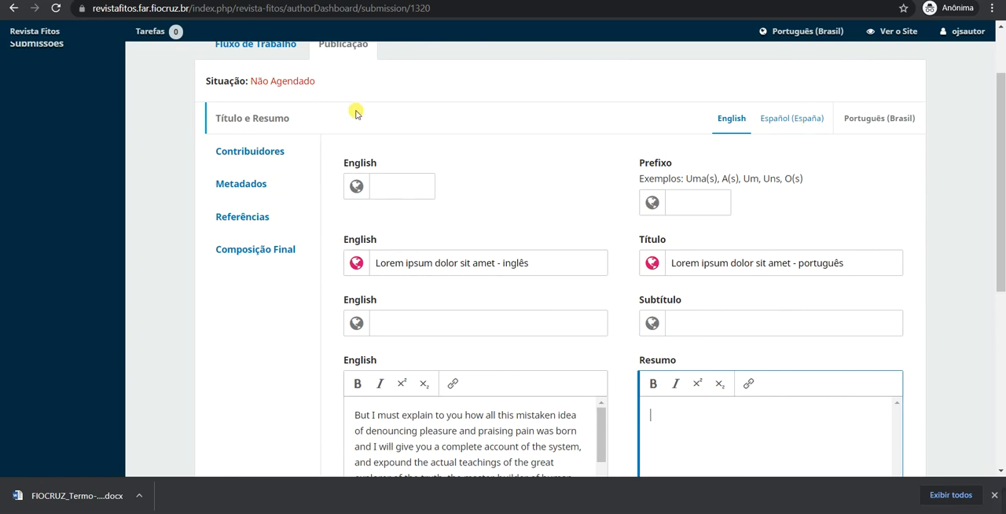
{"action": "scroll", "coordinate": [443, 128], "scroll_direction": "up", "scroll_amount": 1}
Start a new comment in the submission's pre-review discussion and include both section editors as participants.
{"action": "left_click", "coordinate": [264, 92]}
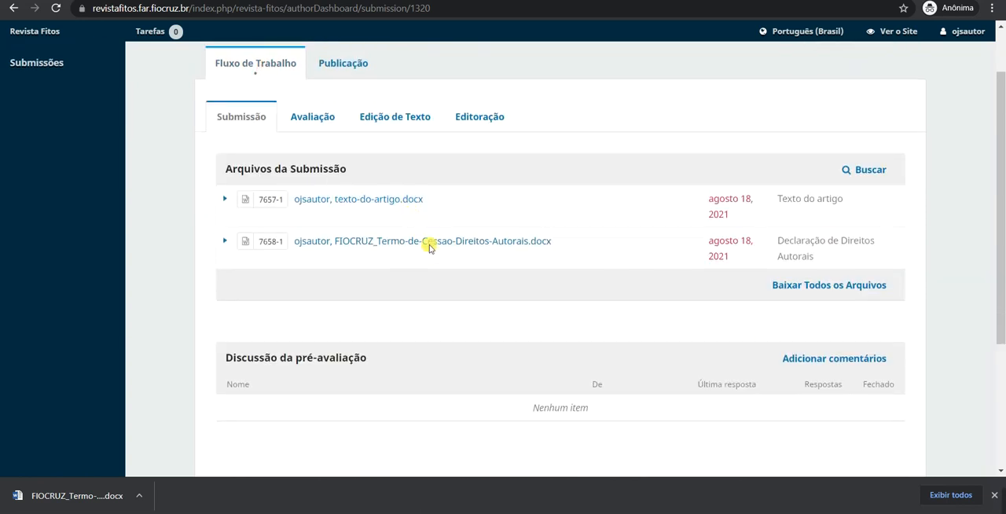
{"action": "scroll", "coordinate": [684, 322], "scroll_direction": "down", "scroll_amount": 2}
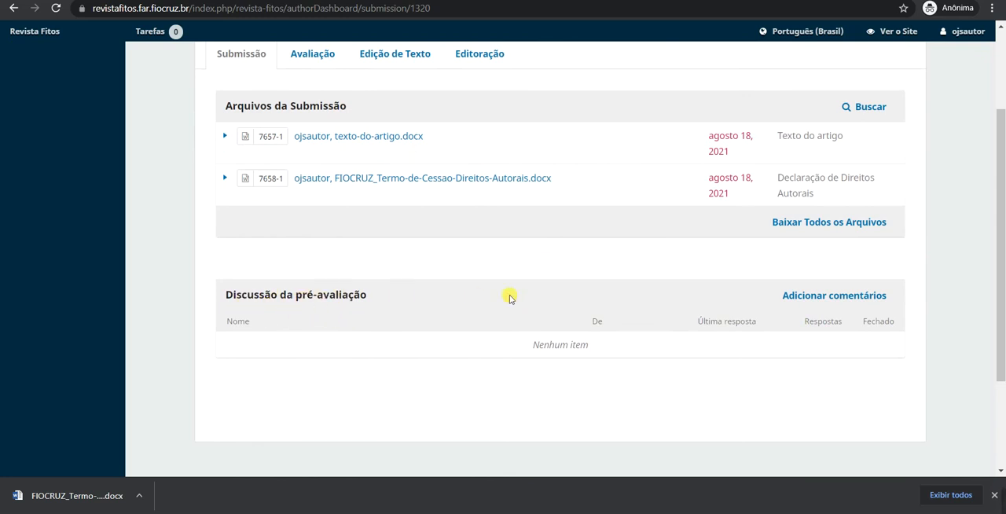
{"action": "left_click", "coordinate": [823, 296]}
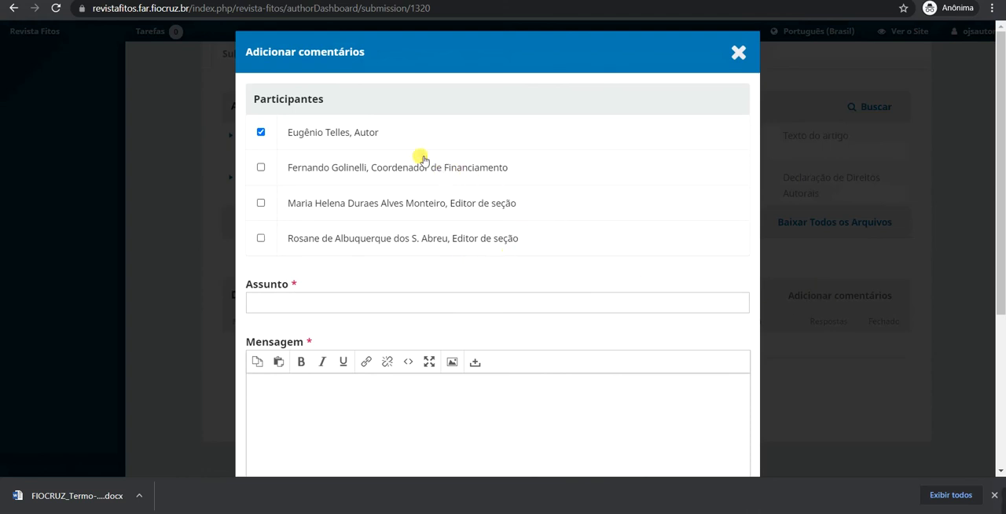
{"action": "left_click", "coordinate": [339, 207]}
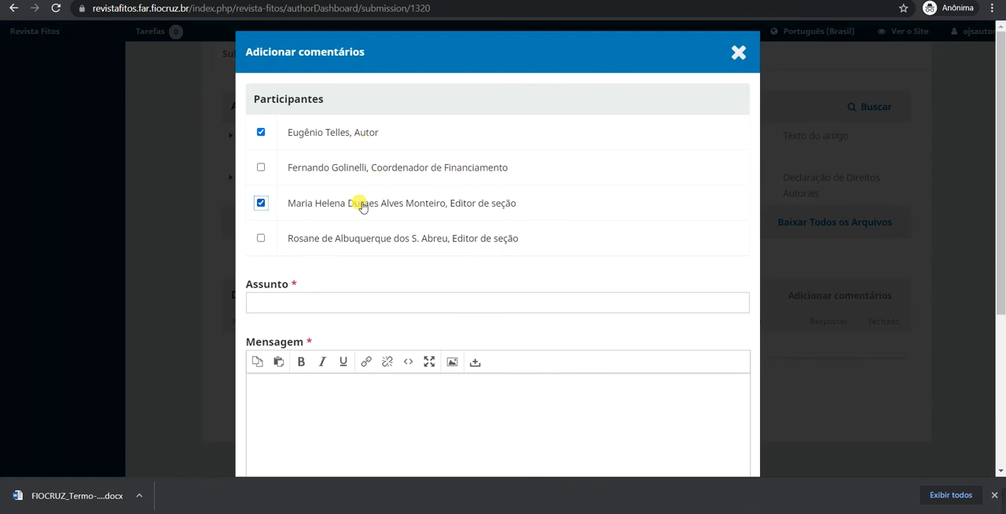
{"action": "left_click", "coordinate": [409, 237]}
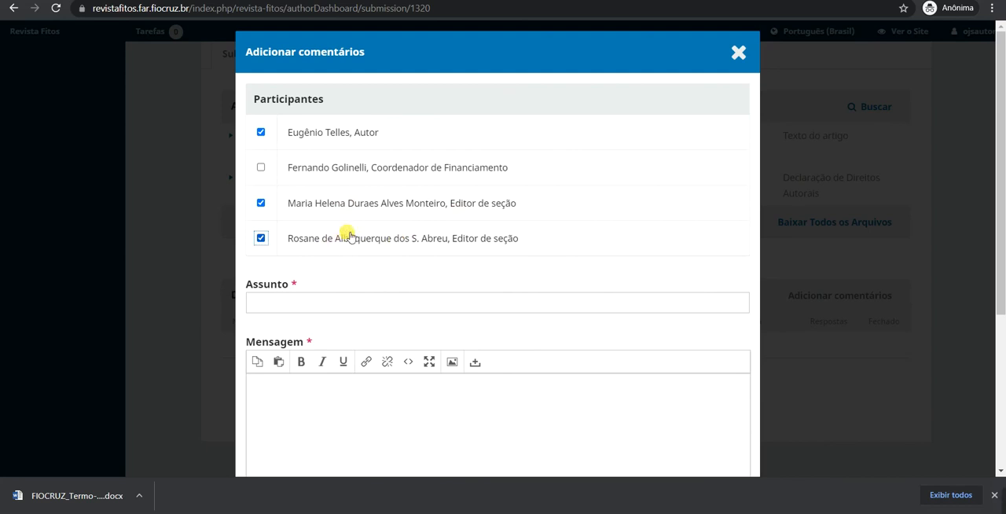
Enter "Correção de dados da submissão" as the subject of the pre-review comment.
{"action": "left_click", "coordinate": [334, 302]}
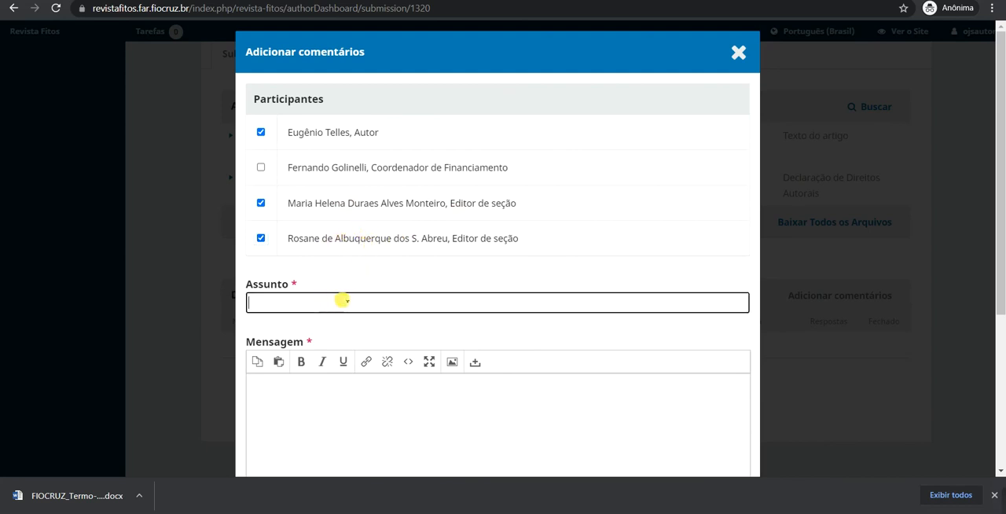
{"action": "scroll", "coordinate": [349, 288], "scroll_direction": "down", "scroll_amount": 1}
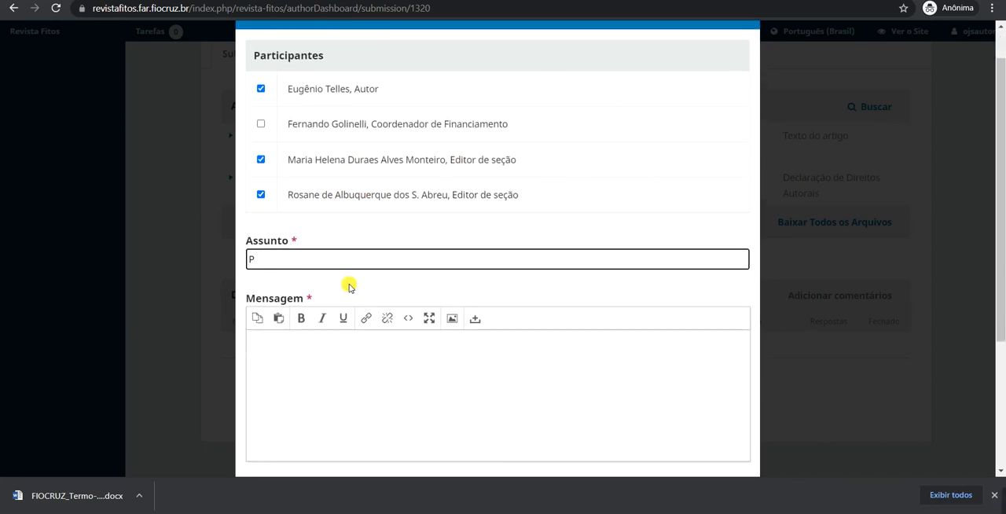
{"action": "type", "text": "Correção de dados da submi"}
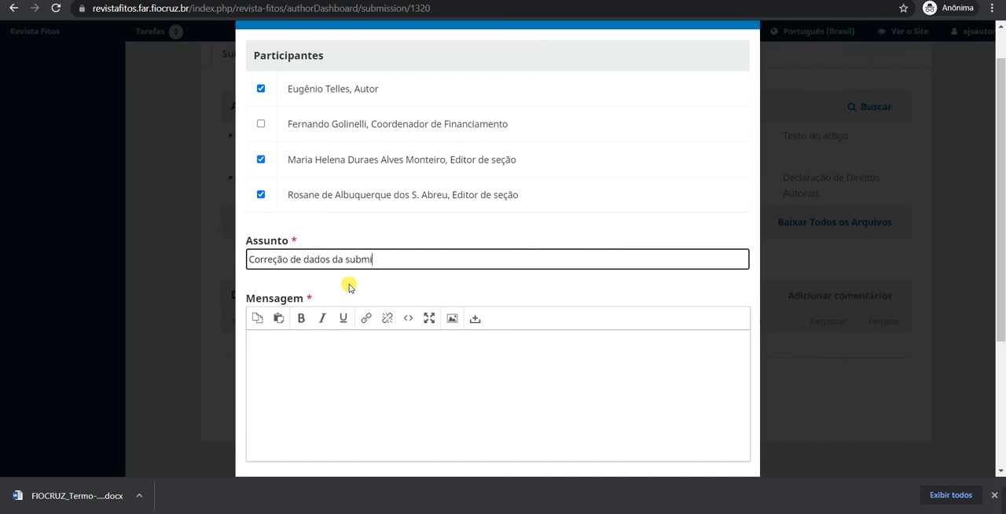
{"action": "type", "text": "ssão"}
{"action": "key", "text": "Tab"}
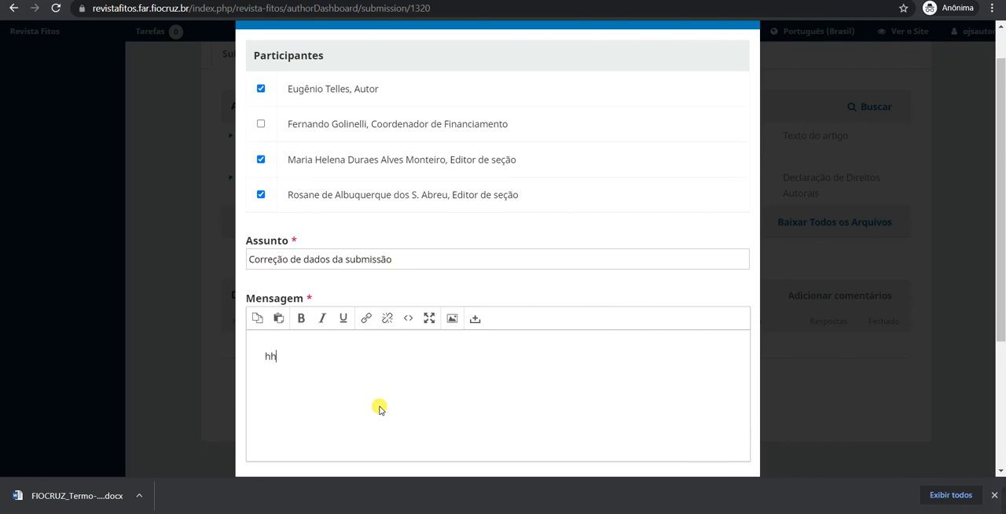
Write the placeholder message "hhhhh" and post the comment to the pre-review discussion without attachments.
{"action": "scroll", "coordinate": [414, 314], "scroll_direction": "down", "scroll_amount": 1}
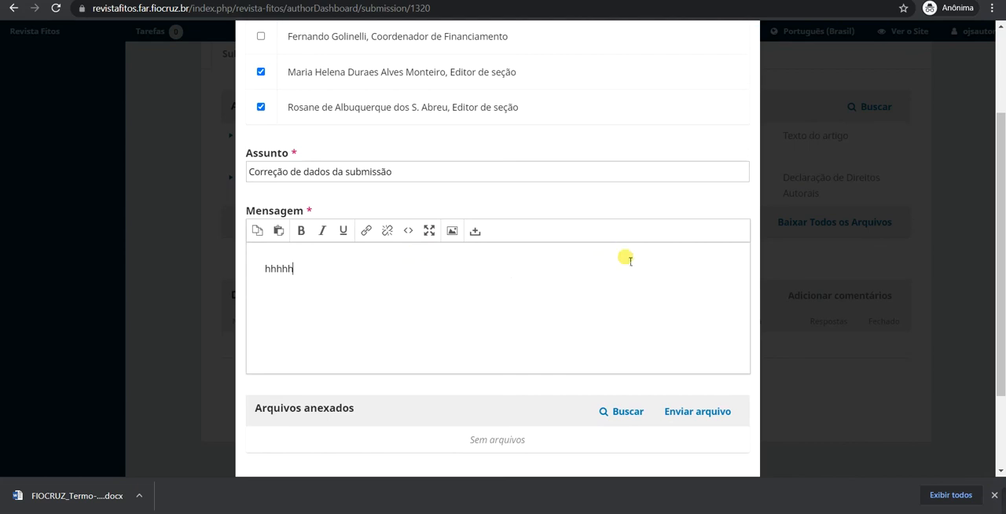
{"action": "scroll", "coordinate": [566, 270], "scroll_direction": "up", "scroll_amount": 1}
{"action": "scroll", "coordinate": [635, 260], "scroll_direction": "down", "scroll_amount": 2}
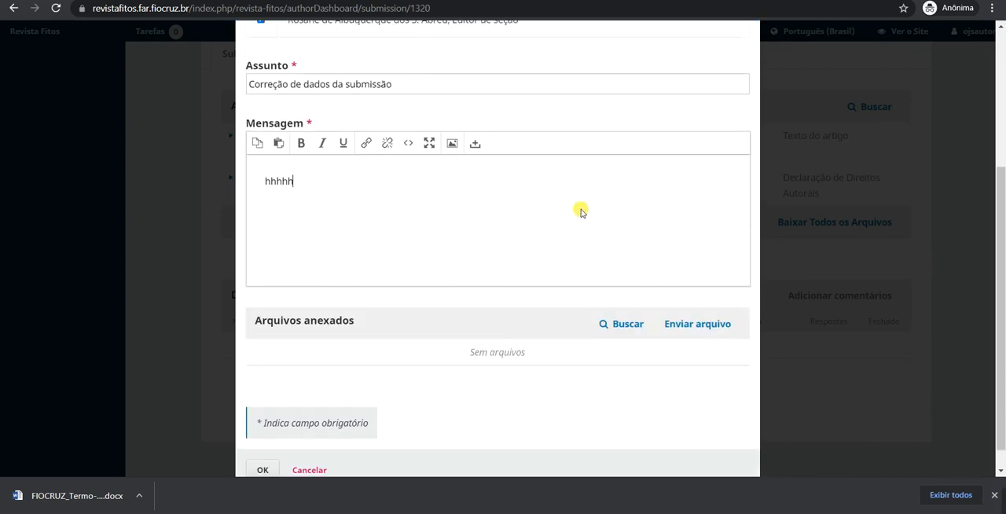
{"action": "scroll", "coordinate": [566, 206], "scroll_direction": "down", "scroll_amount": 1}
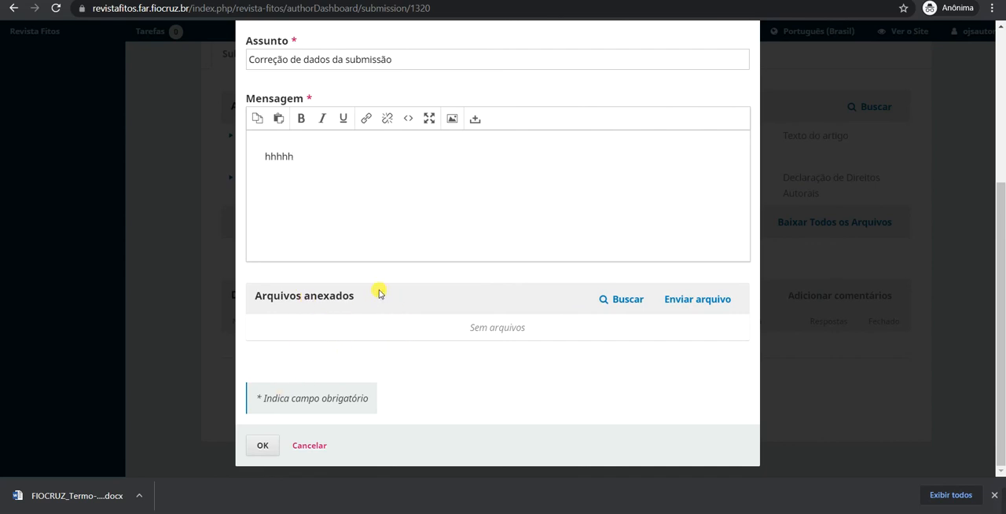
{"action": "left_click", "coordinate": [263, 446]}
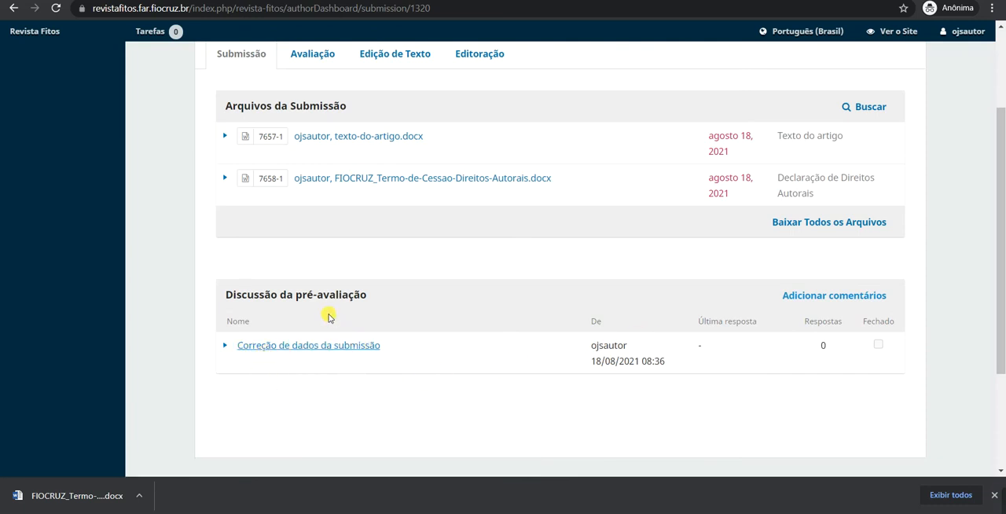
{"action": "scroll", "coordinate": [236, 168], "scroll_direction": "up", "scroll_amount": 1}
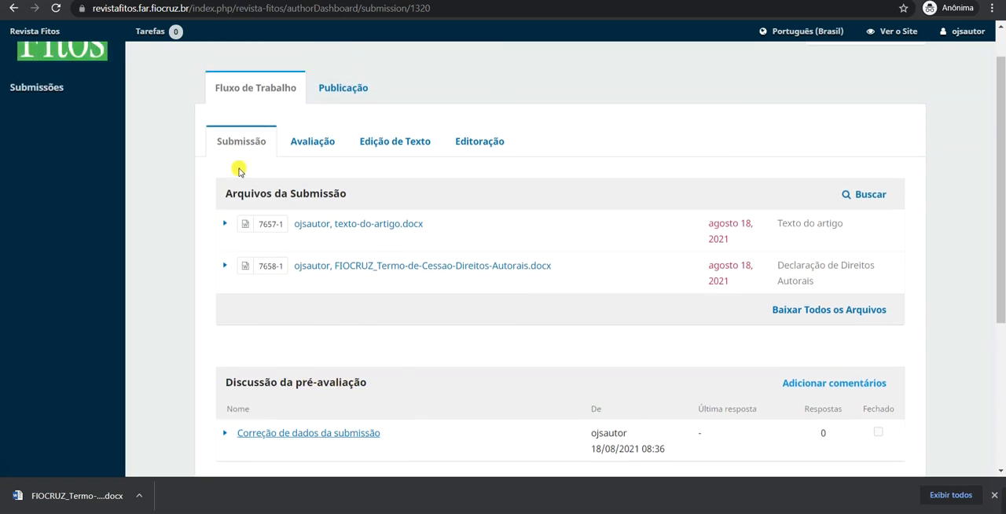